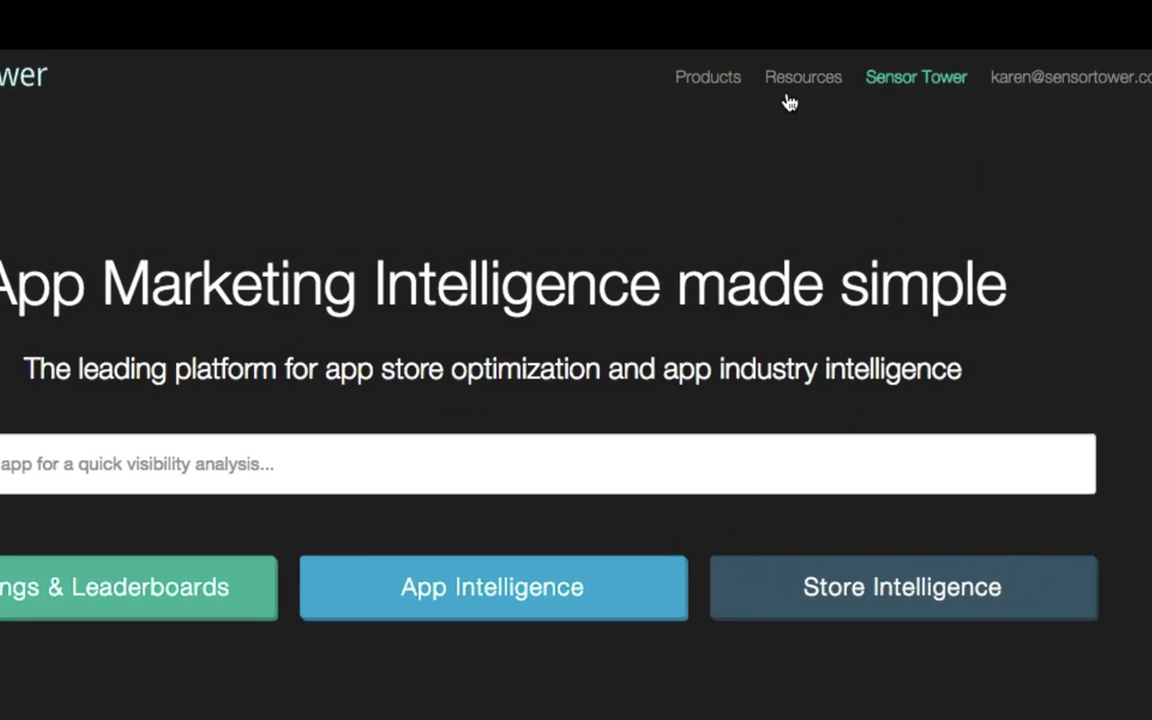
# Go to the Sensor Tower Blog under Resources and scroll down past the Apps World post
pyautogui.moveTo(783, 89)
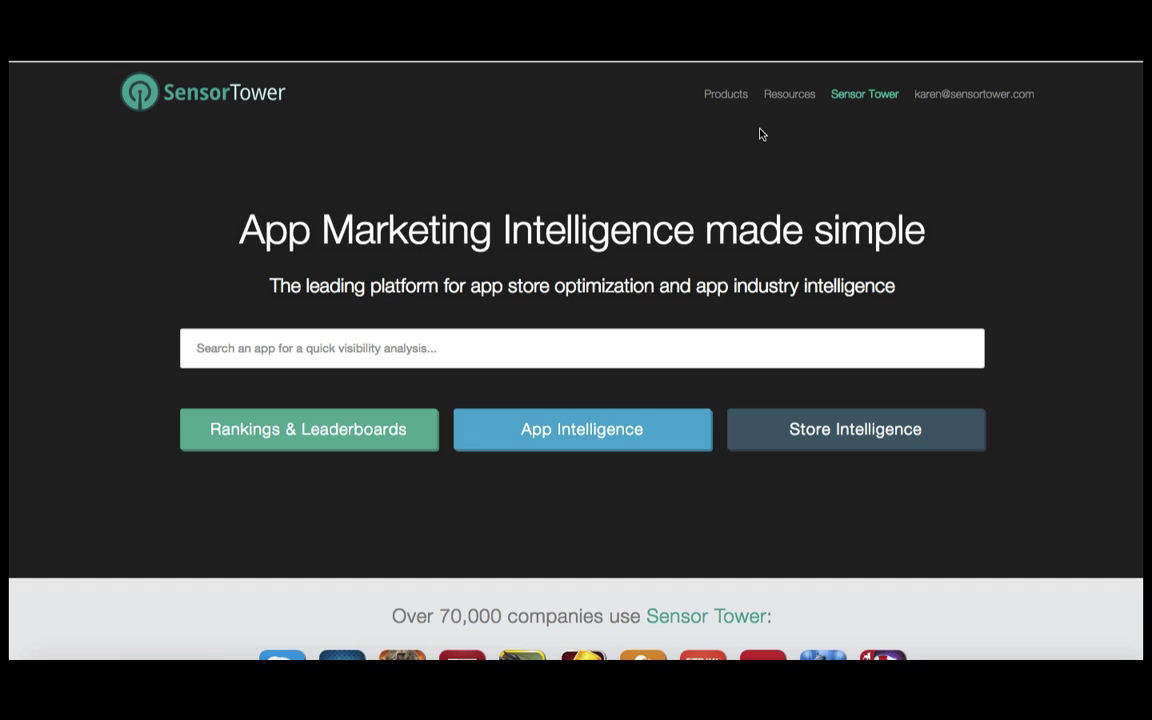
pyautogui.moveTo(771, 100)
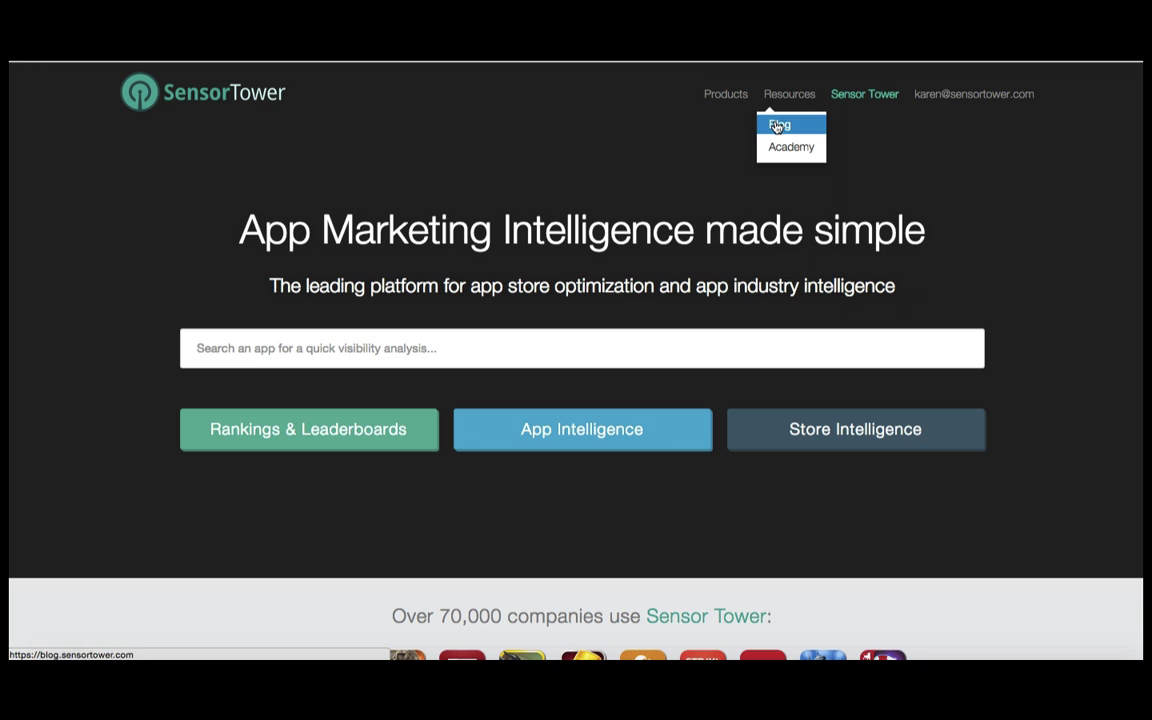
pyautogui.click(776, 123)
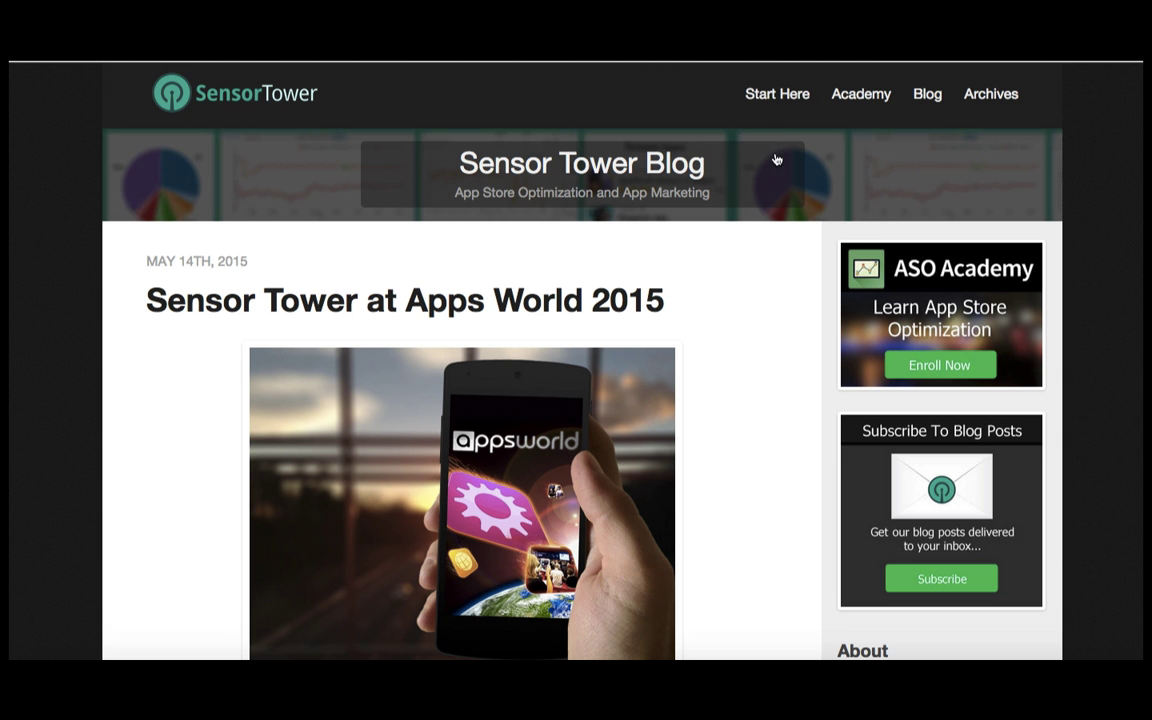
pyautogui.scroll(-7, 752, 374)
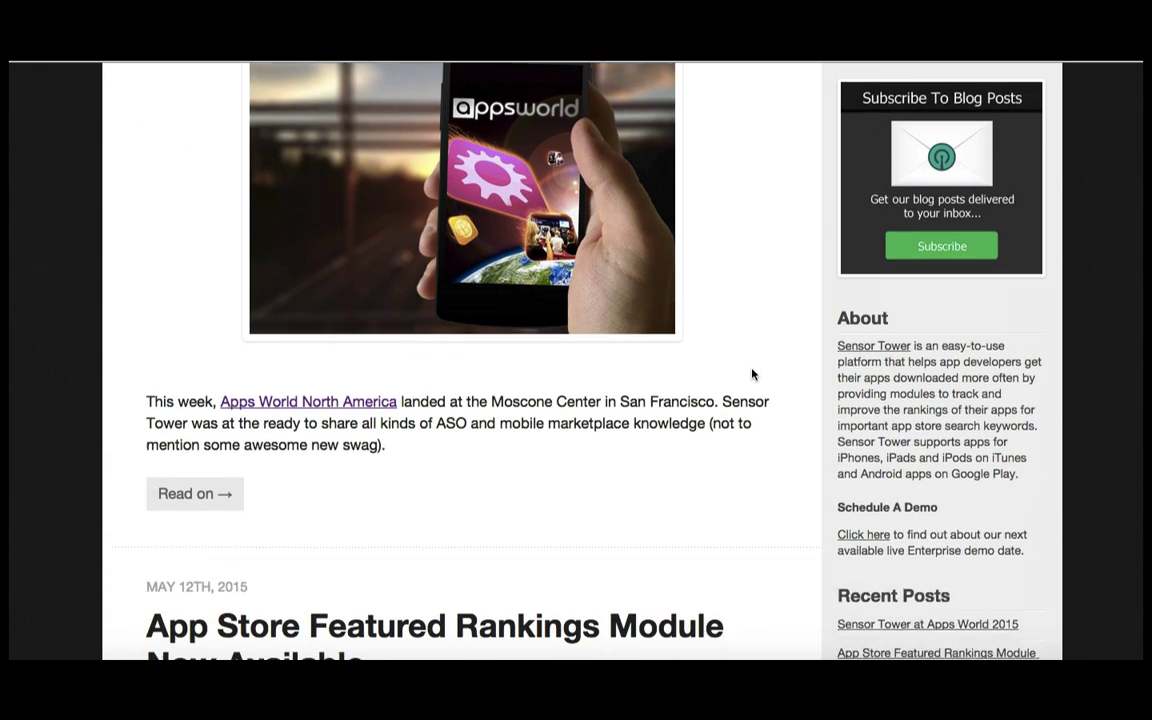
pyautogui.scroll(-4, 752, 370)
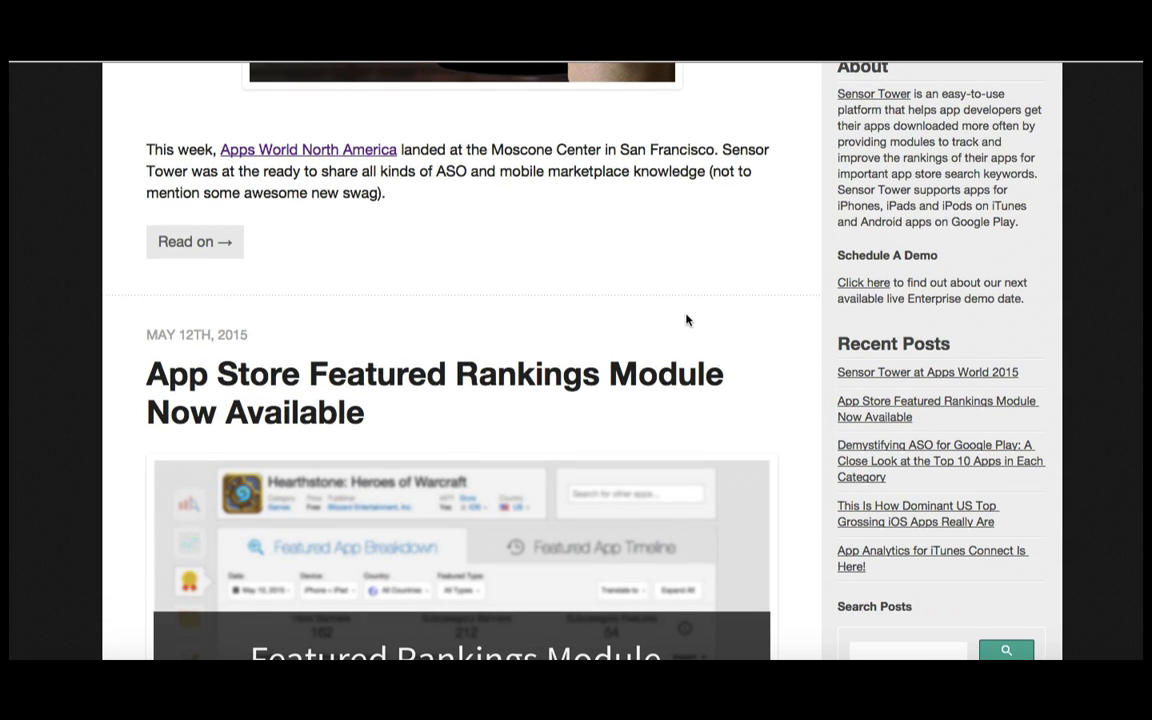
pyautogui.scroll(-2, 687, 320)
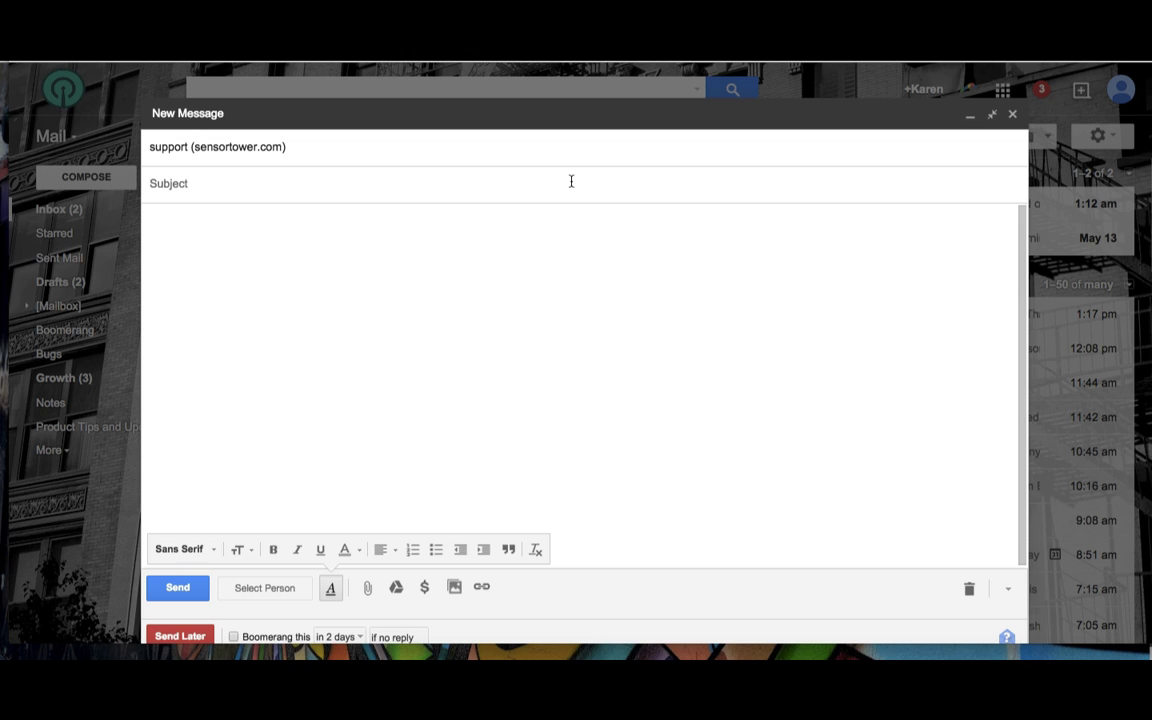
# Enter 'Help!' as the subject of the support email
pyautogui.write('Help!')
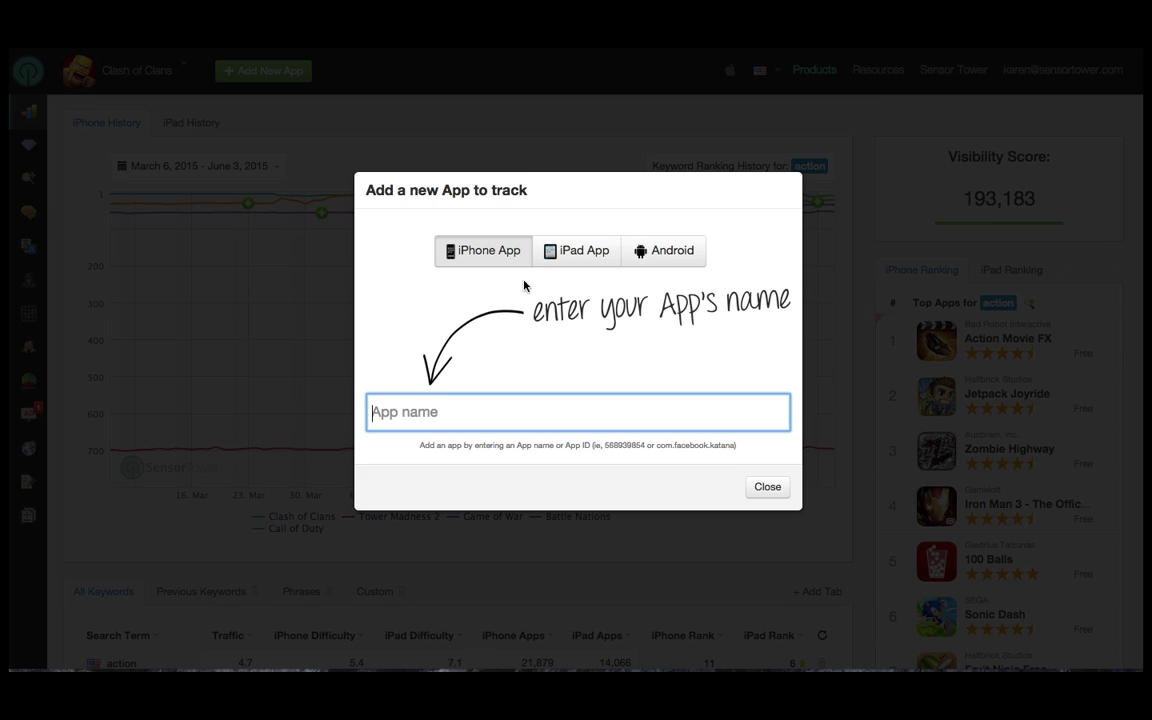
# Enter 'Clash of Clans', then bring up the account menu with Account Info, Plans, Credentials and Sign Out
pyautogui.write('Clash of Clans')
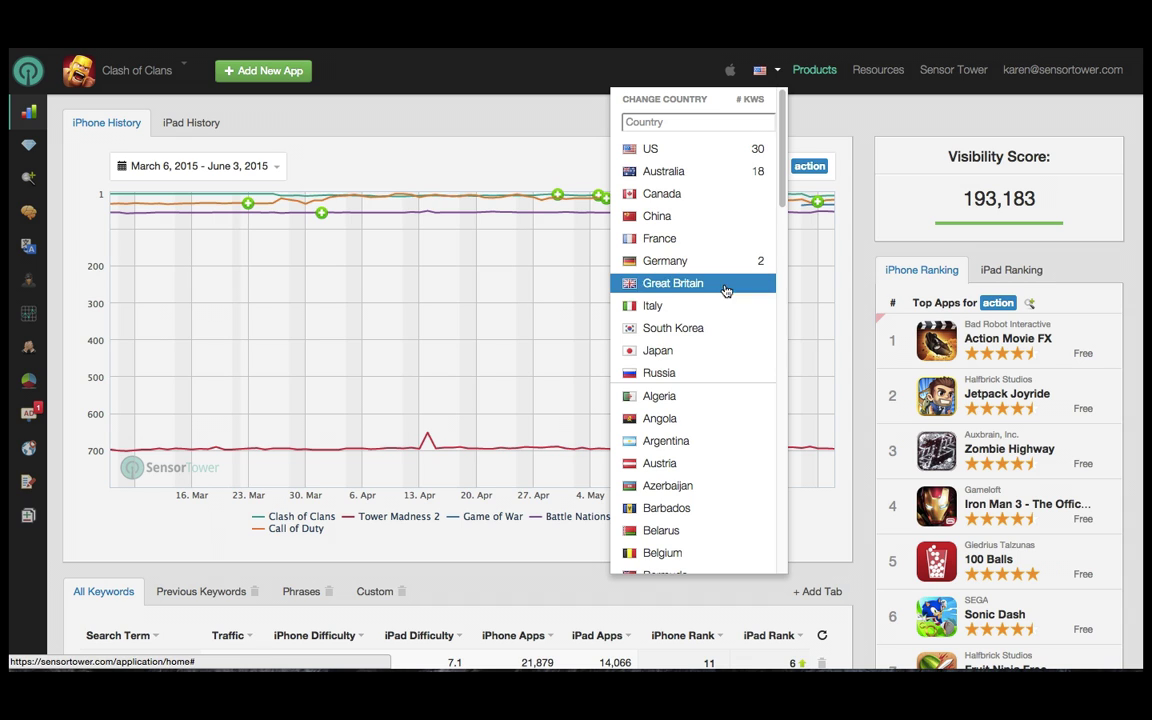
pyautogui.click(1050, 72)
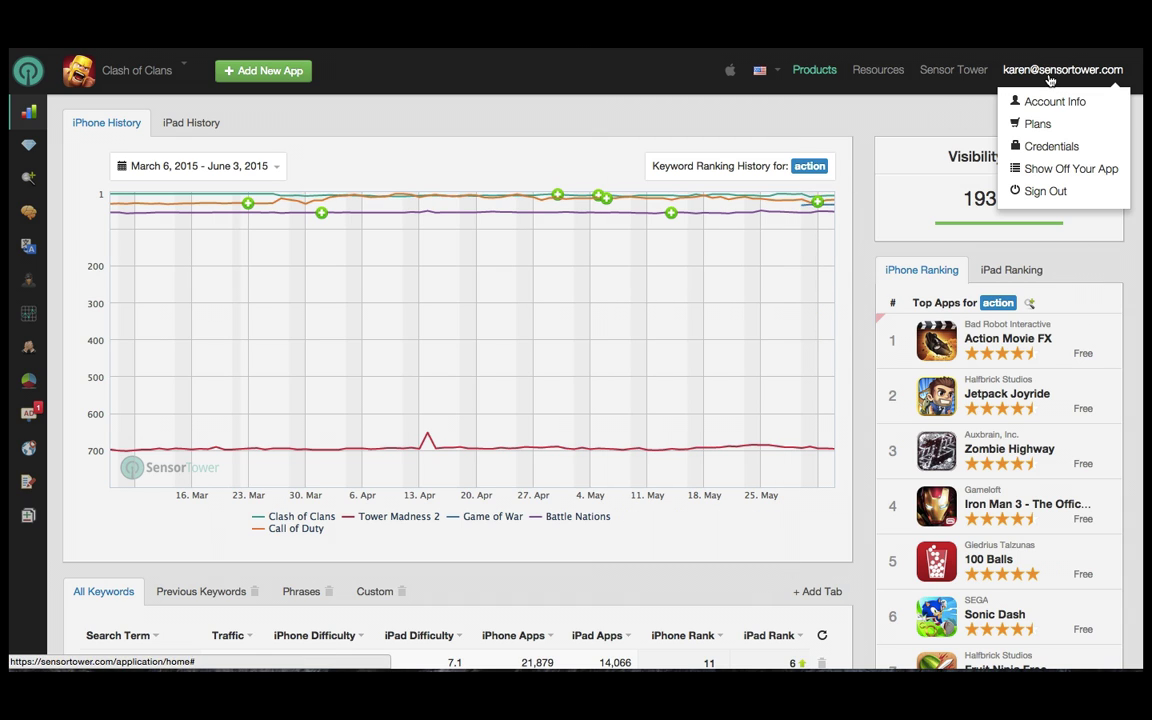
# Check the connected store credentials and Add More Credentials options, then close Connected Accounts
pyautogui.click(1103, 149)
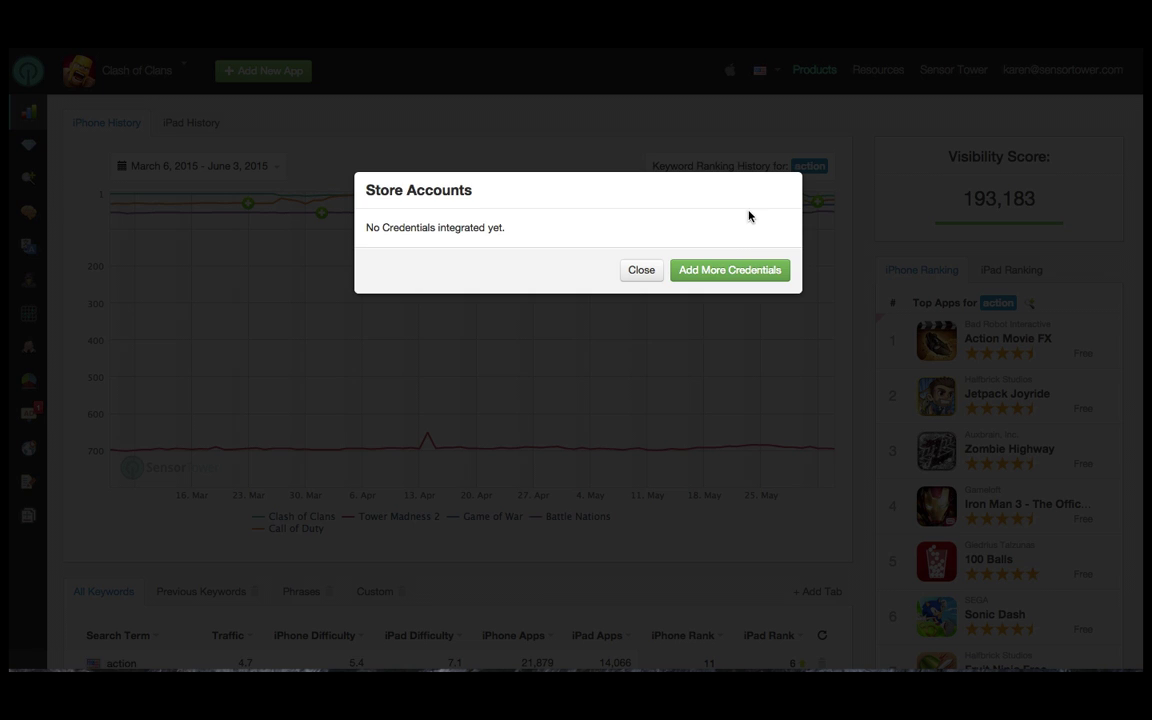
pyautogui.click(725, 273)
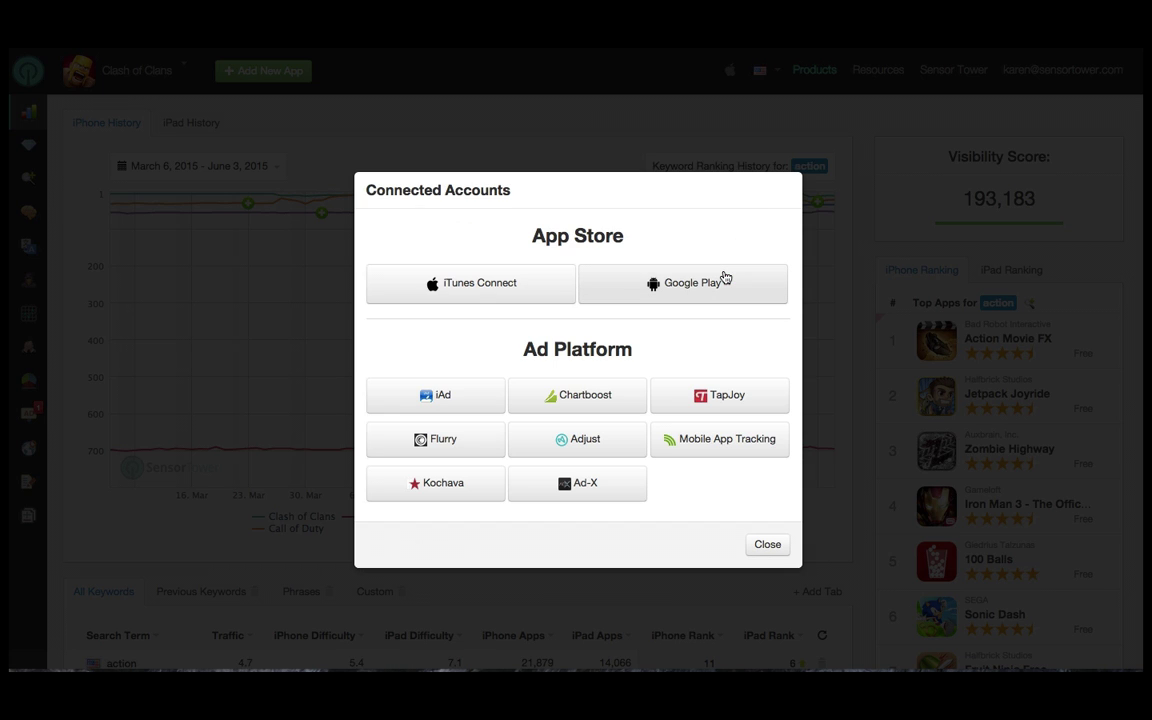
pyautogui.click(762, 545)
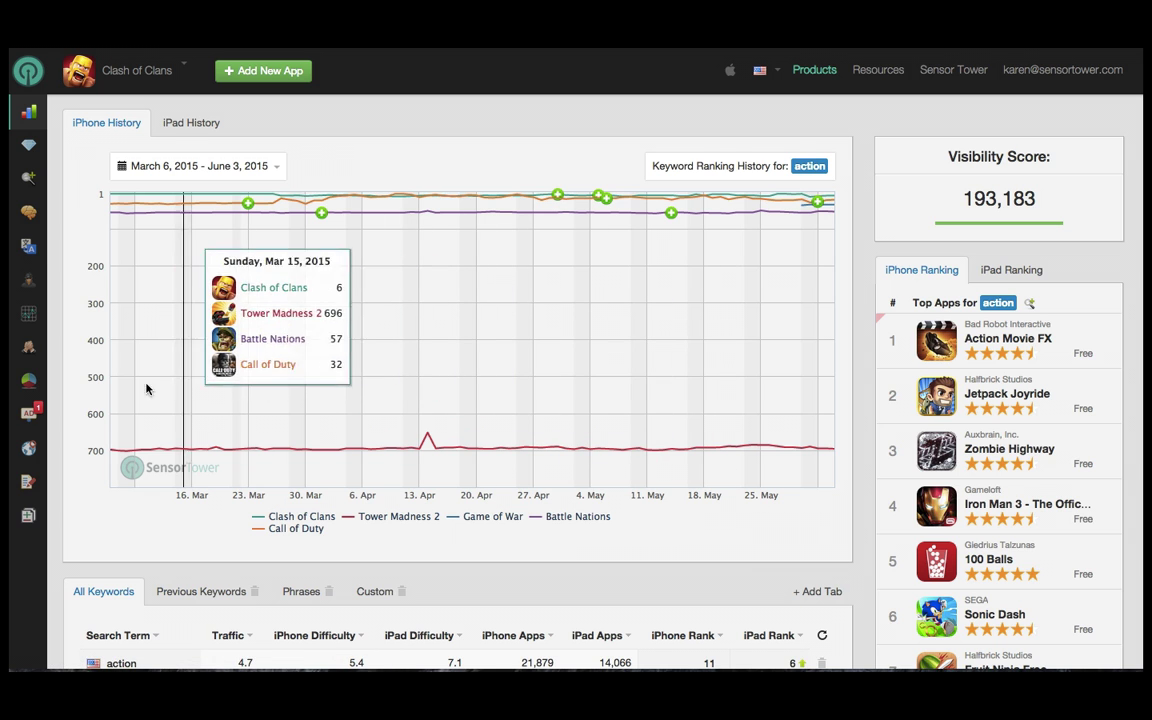
# Show Clash of Clans Downloads & Revenue: 12,364,768 downloads and $20,057,223.34 revenue
pyautogui.moveTo(31, 385)
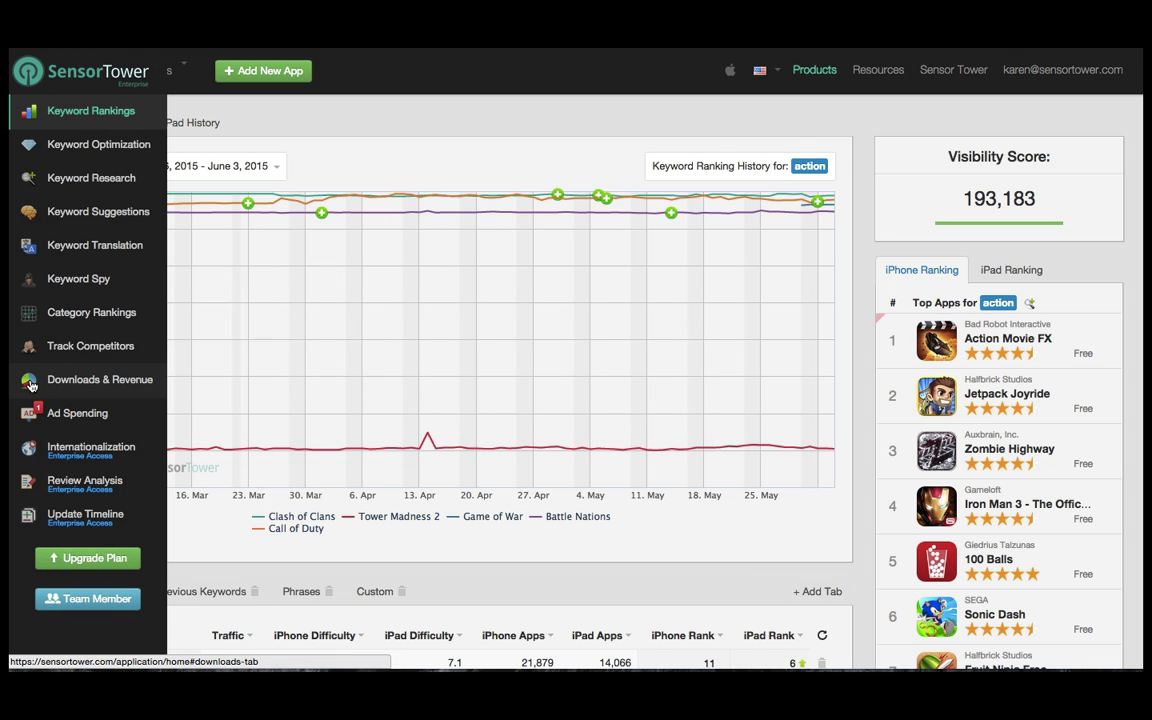
pyautogui.click(141, 388)
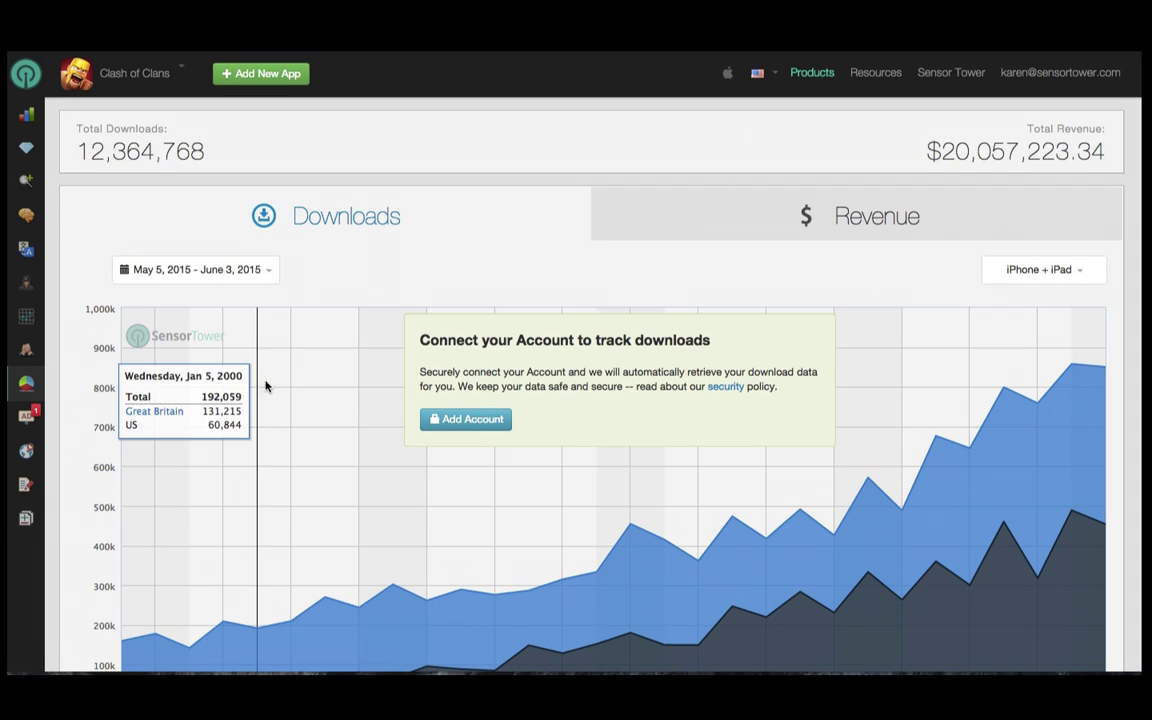
pyautogui.moveTo(35, 263)
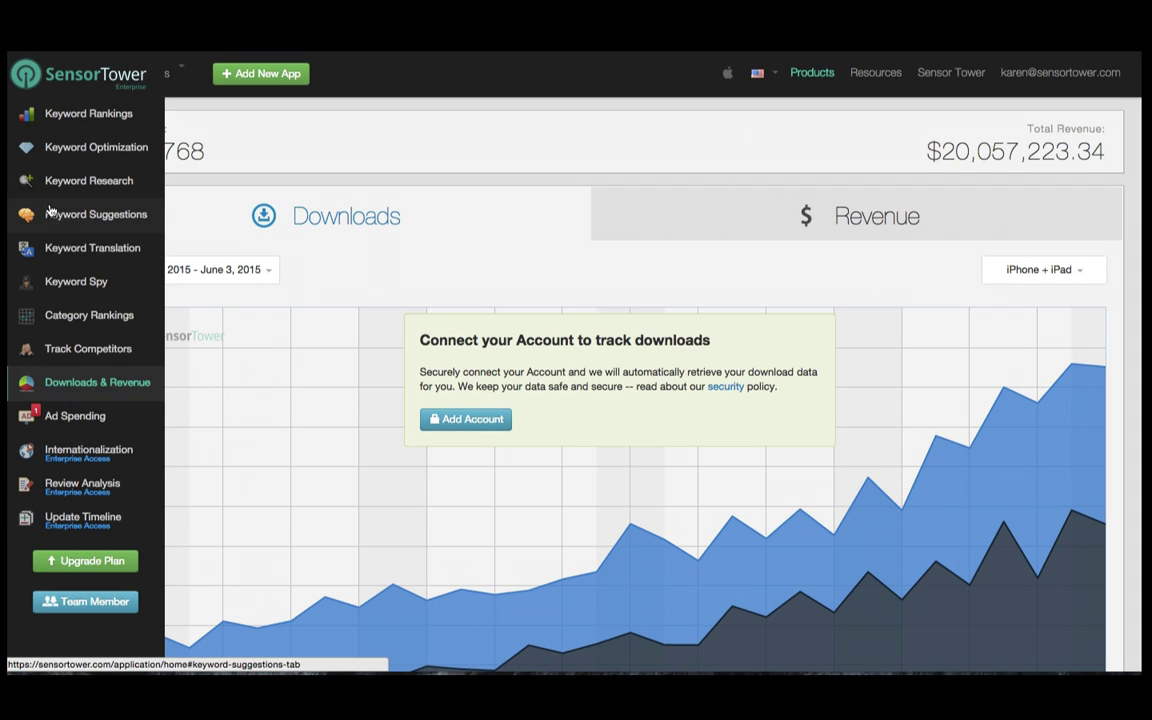
# Paste the keyword string from 'adventure game war army battle' to 'clash of clans' into Keyword Optimization
pyautogui.click(115, 148)
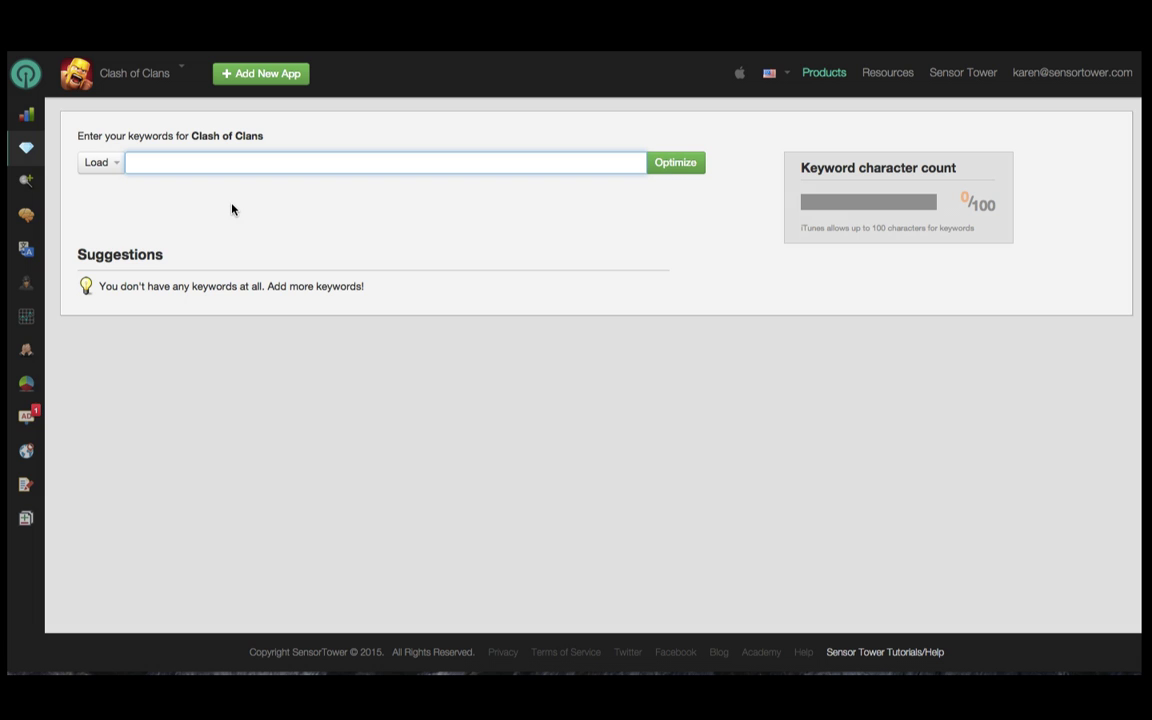
pyautogui.click(113, 166)
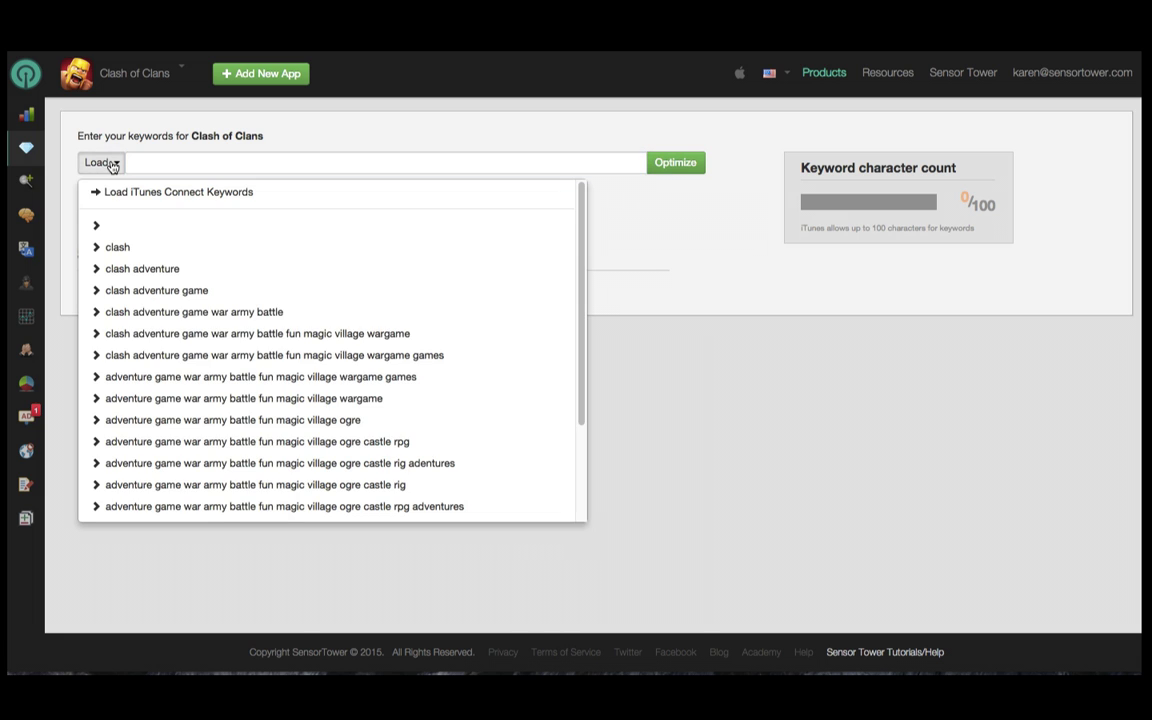
pyautogui.click(179, 162)
pyautogui.write('adventure game war army battle supercell fun magic village ogre castle rpg adventures clash of clans')
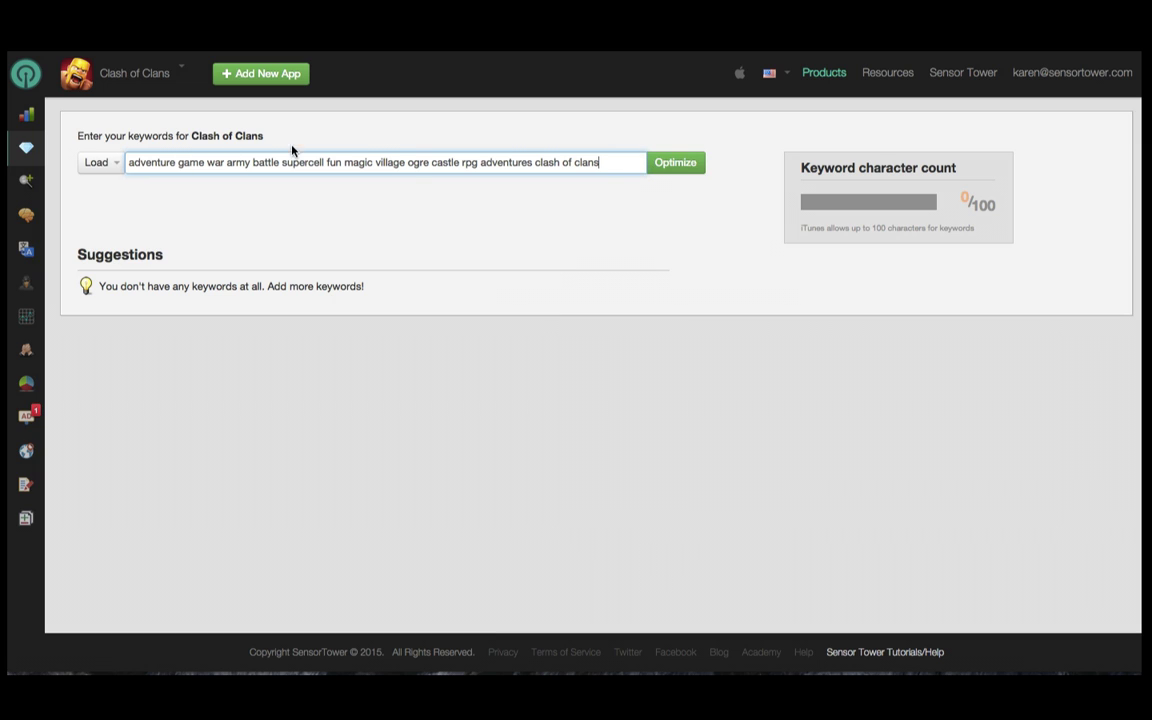
# Optimize the keyword string and remove the redundant 'clans' tag, cutting it from 100 to 94 characters
pyautogui.click(682, 166)
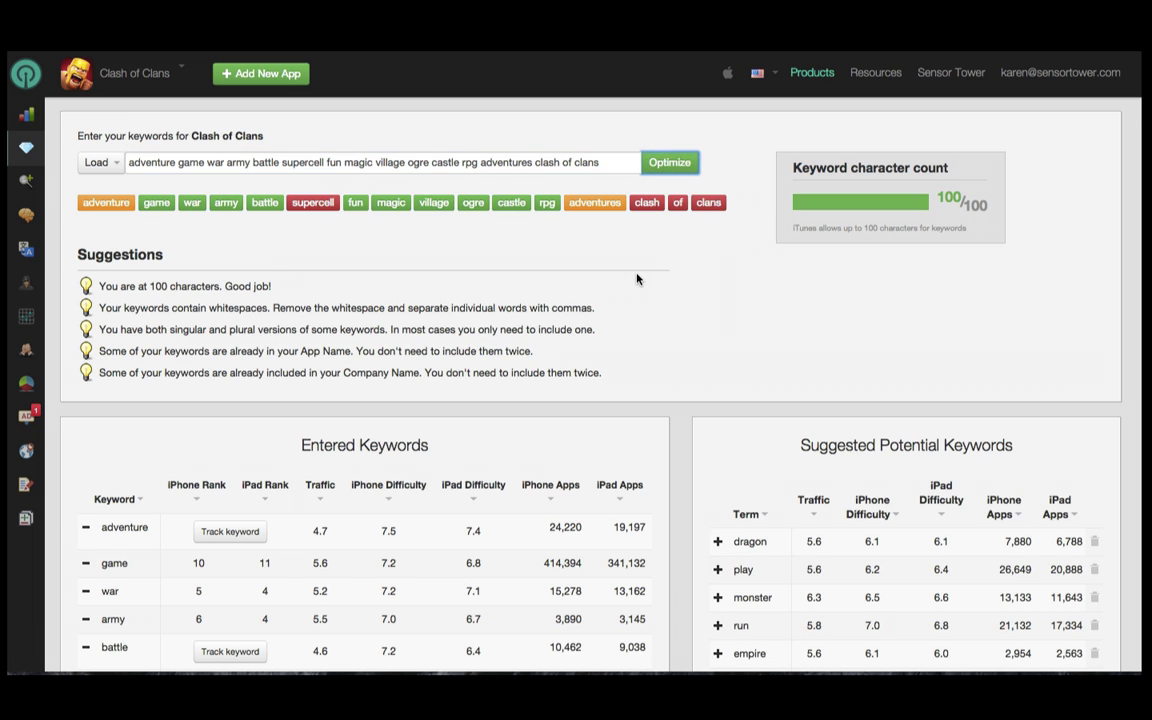
pyautogui.moveTo(593, 210)
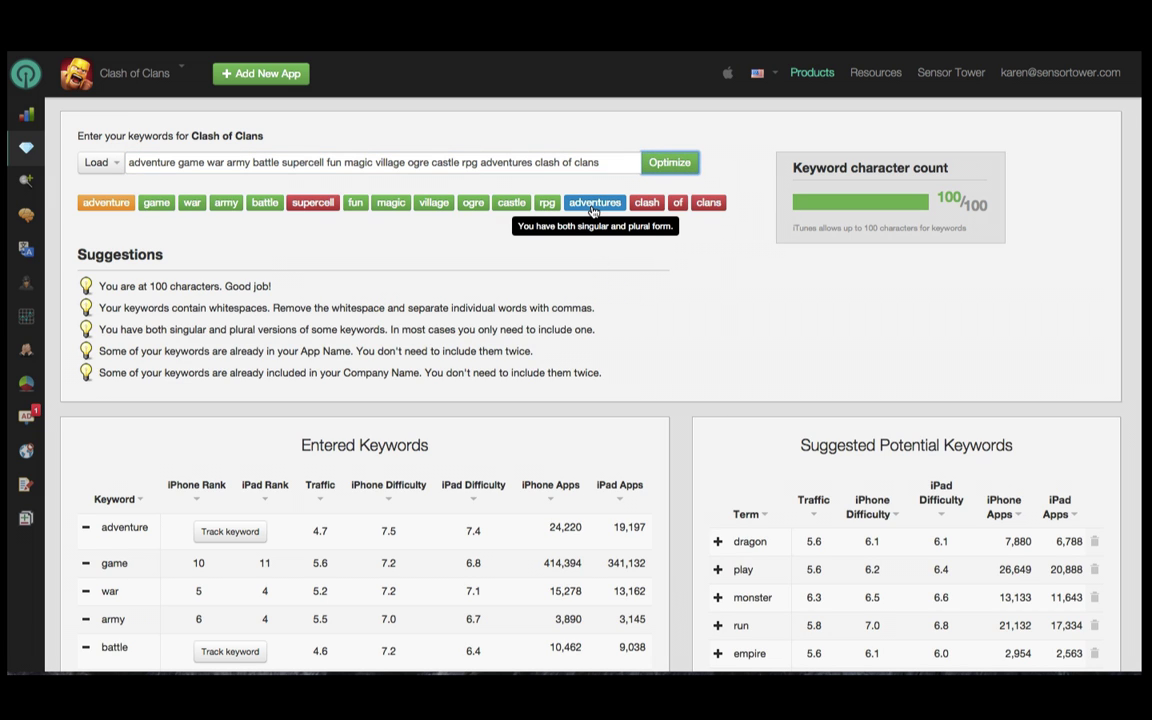
pyautogui.moveTo(638, 208)
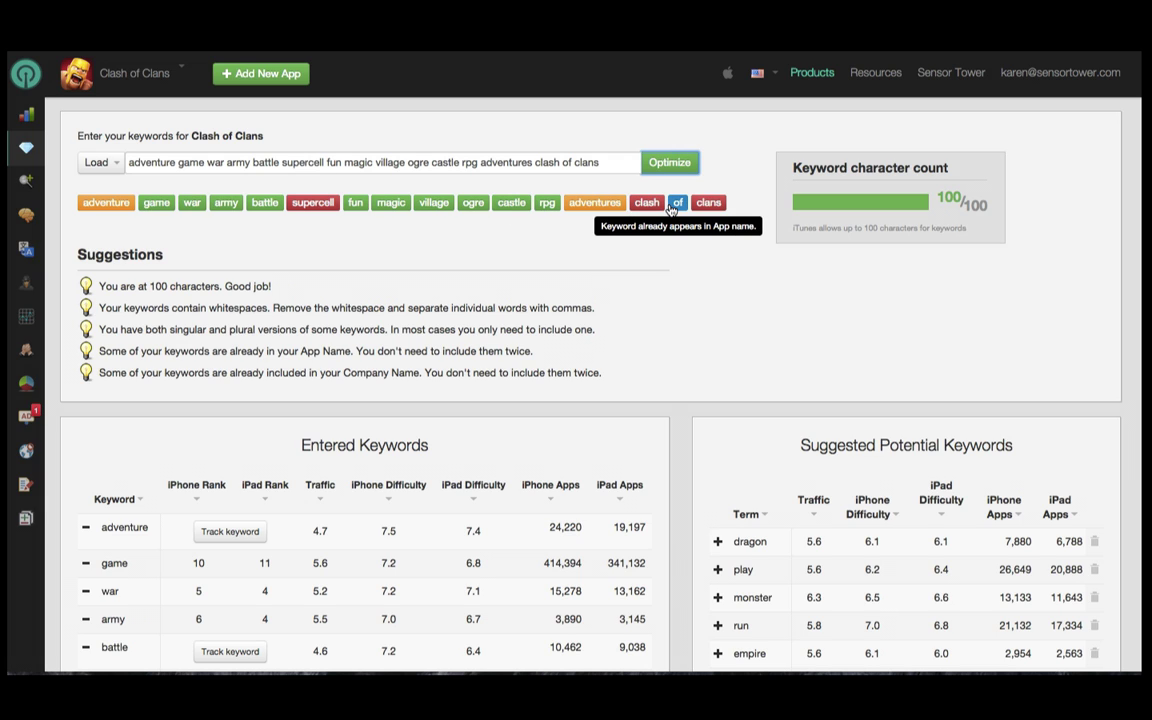
pyautogui.moveTo(707, 206)
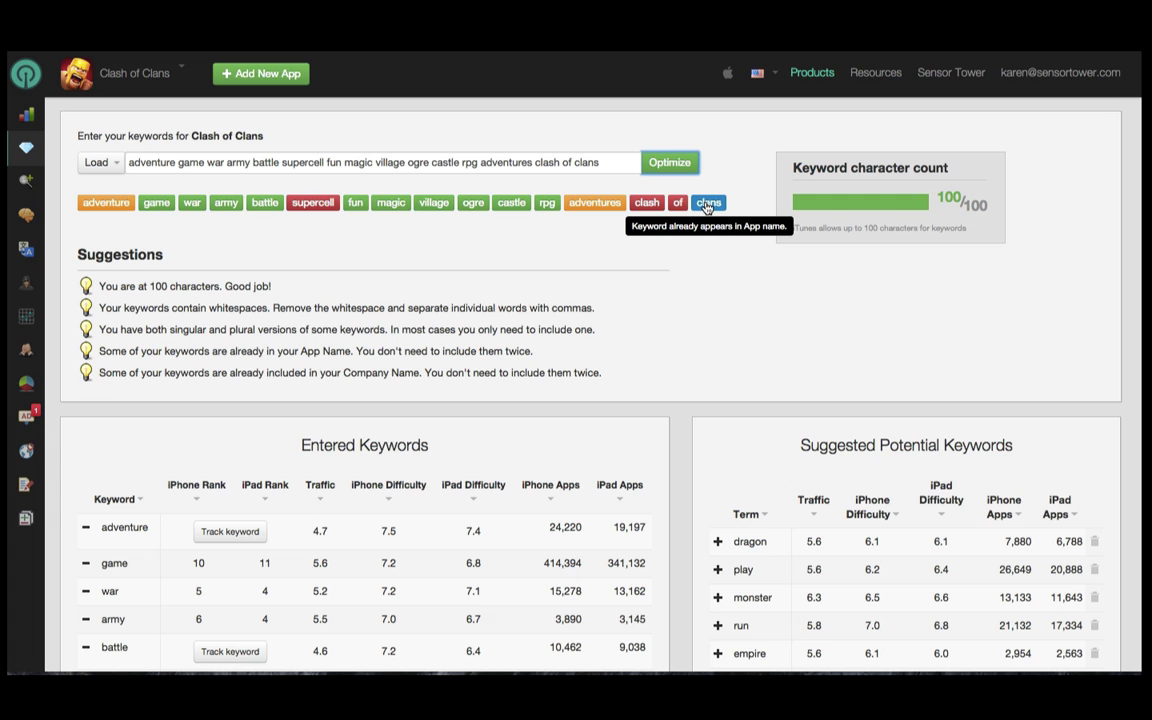
pyautogui.click(707, 203)
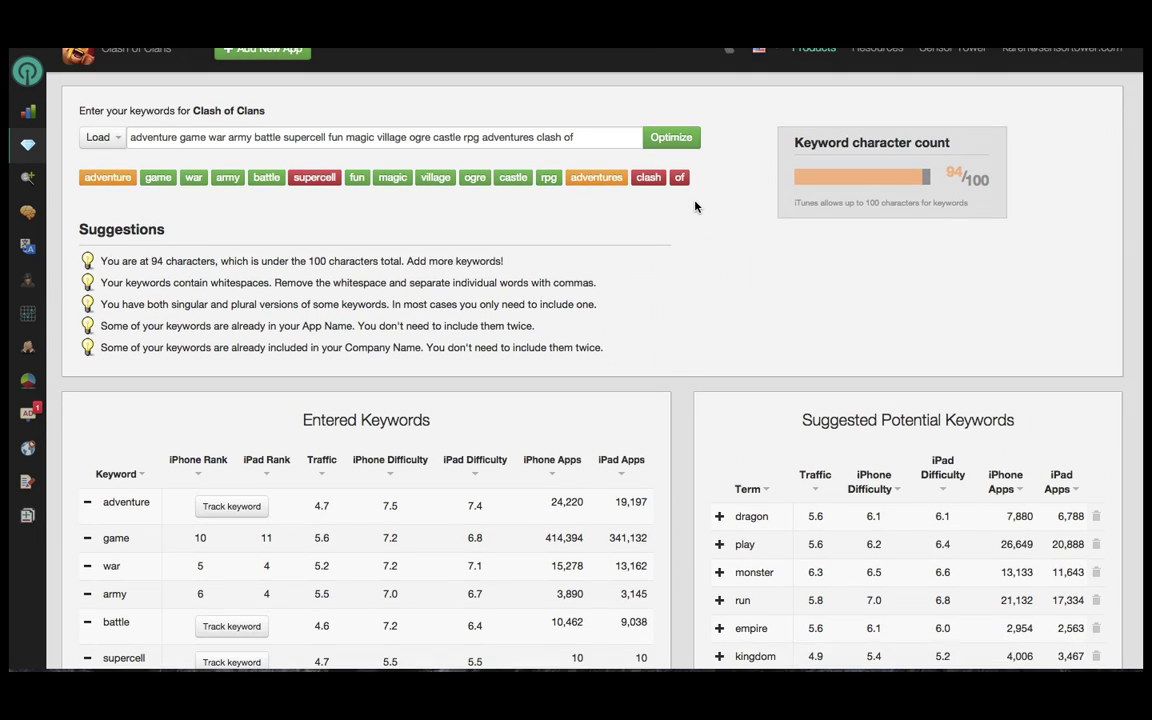
pyautogui.scroll(-3, 696, 208)
pyautogui.scroll(-6, 696, 208)
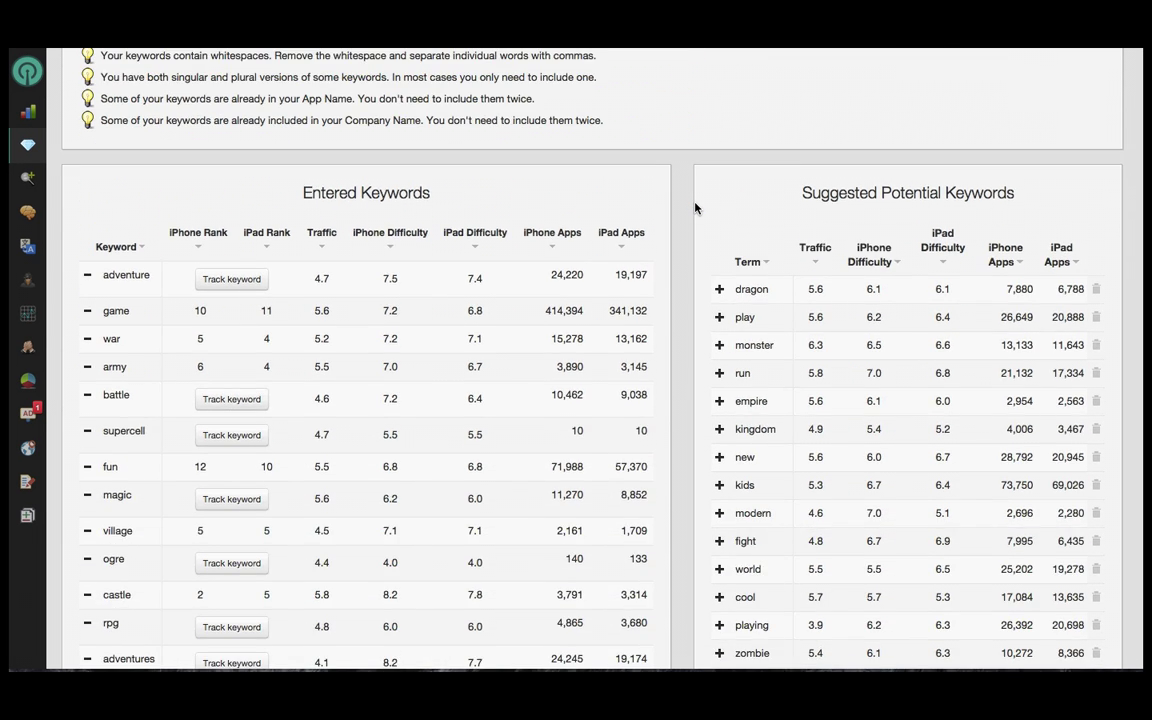
pyautogui.scroll(-1, 696, 208)
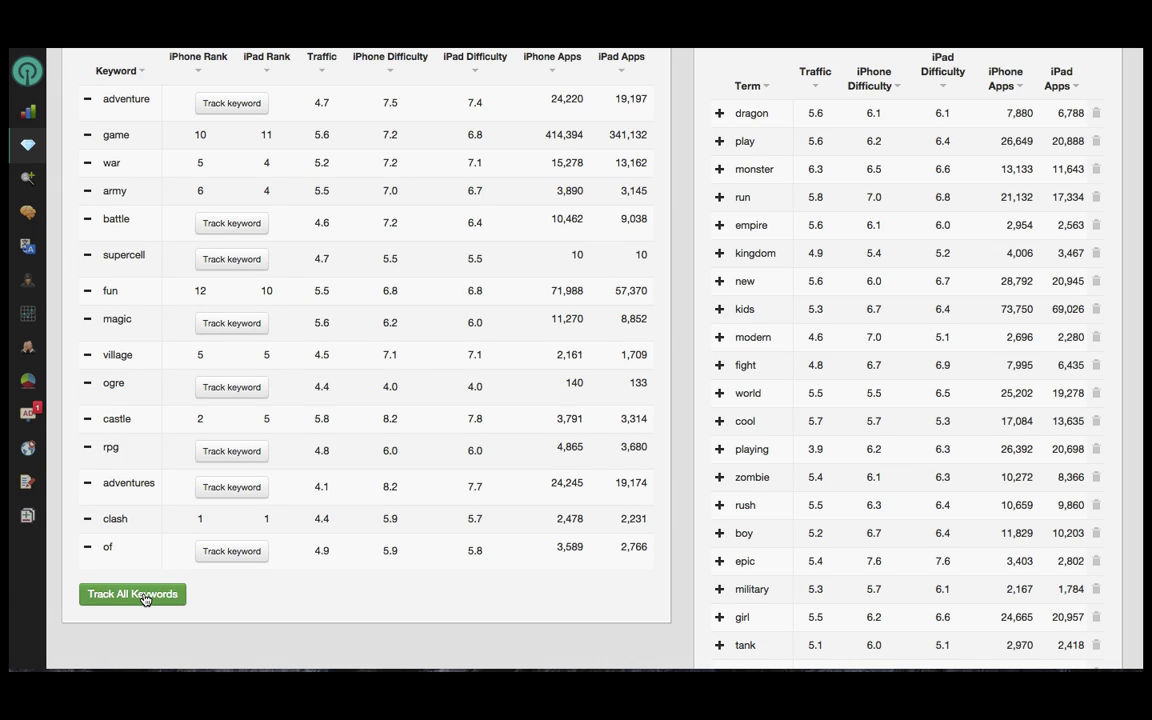
pyautogui.moveTo(28, 340)
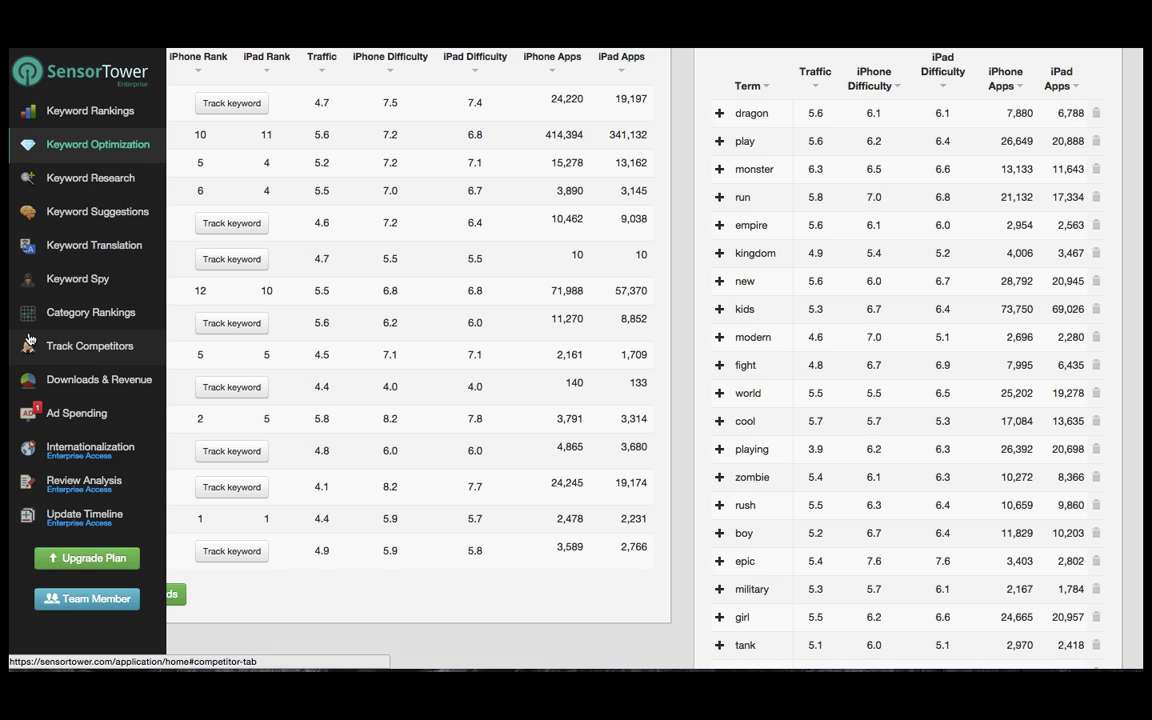
# Go to Keyword Rankings and look over the chart's date range choices
pyautogui.click(86, 118)
pyautogui.scroll(5, 363, 307)
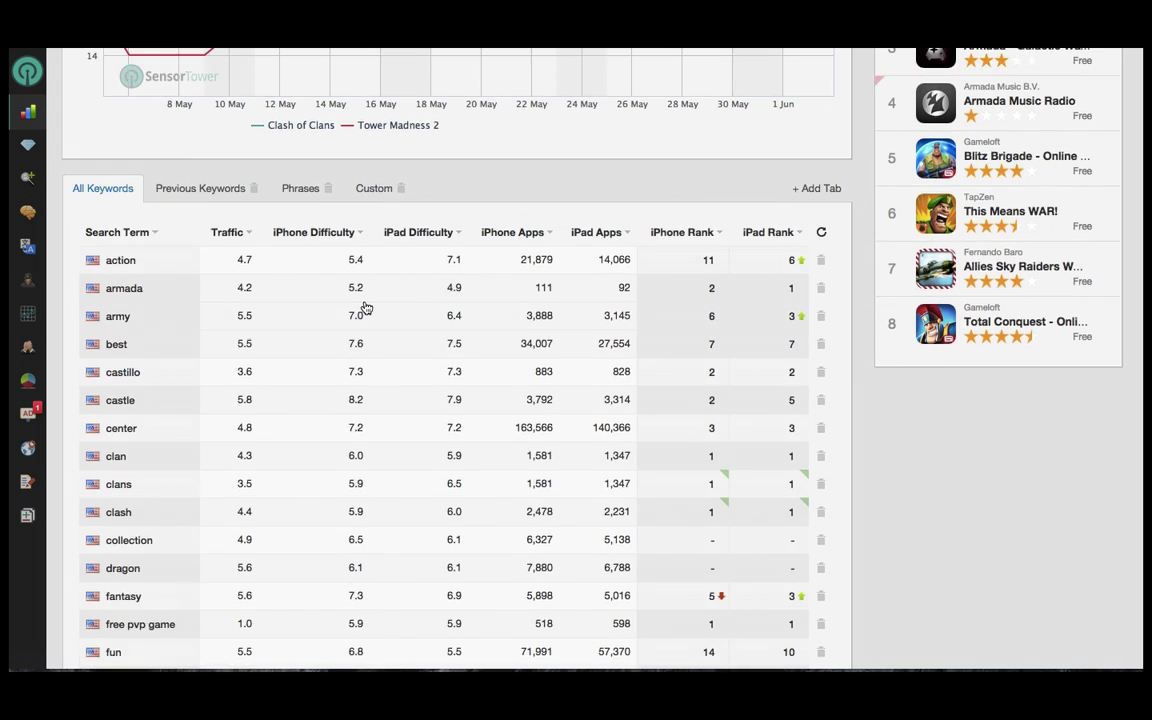
pyautogui.scroll(2, 363, 307)
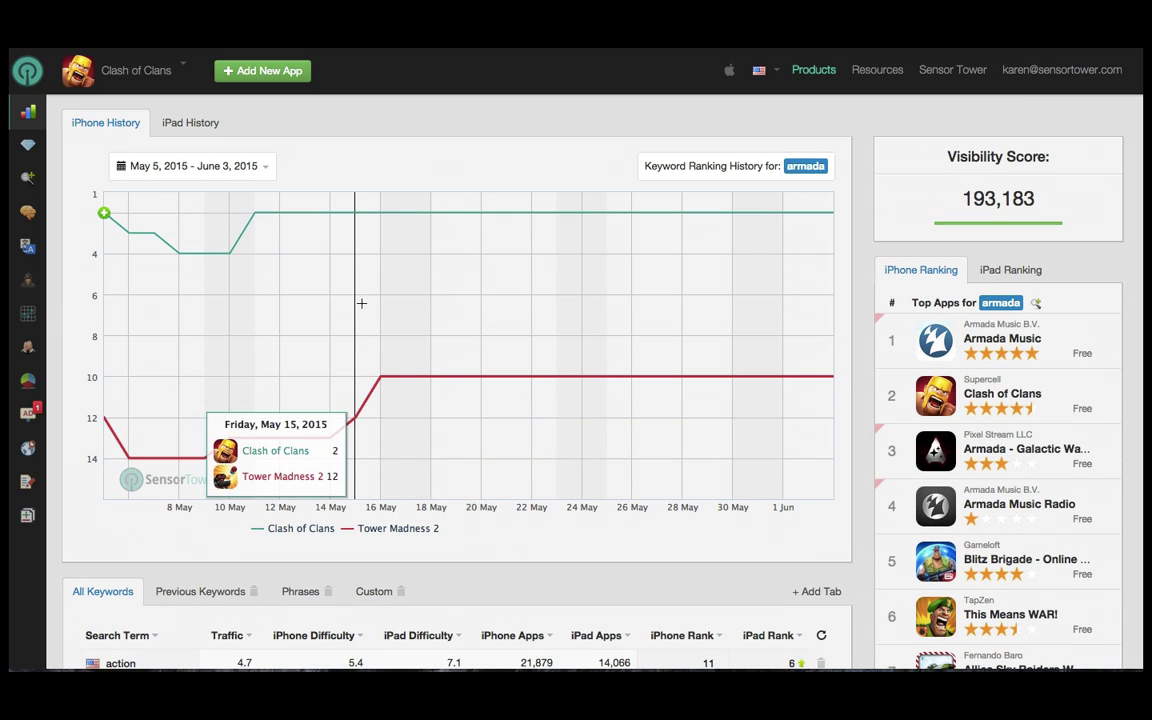
pyautogui.click(258, 168)
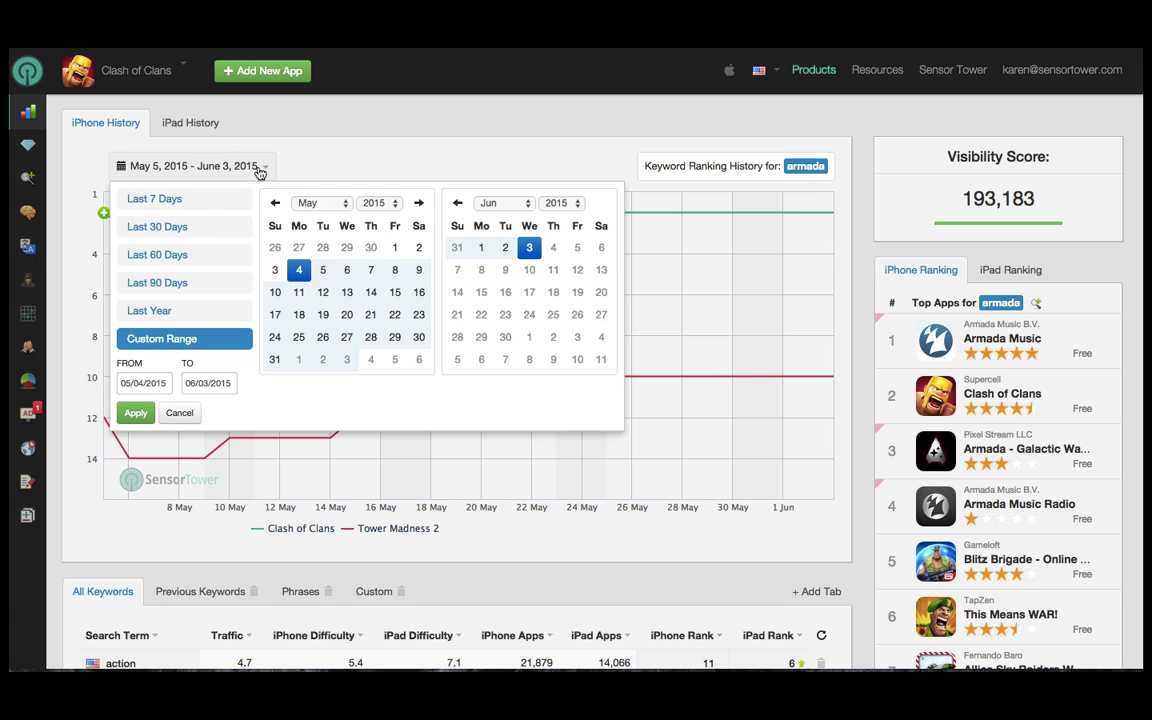
pyautogui.click(478, 163)
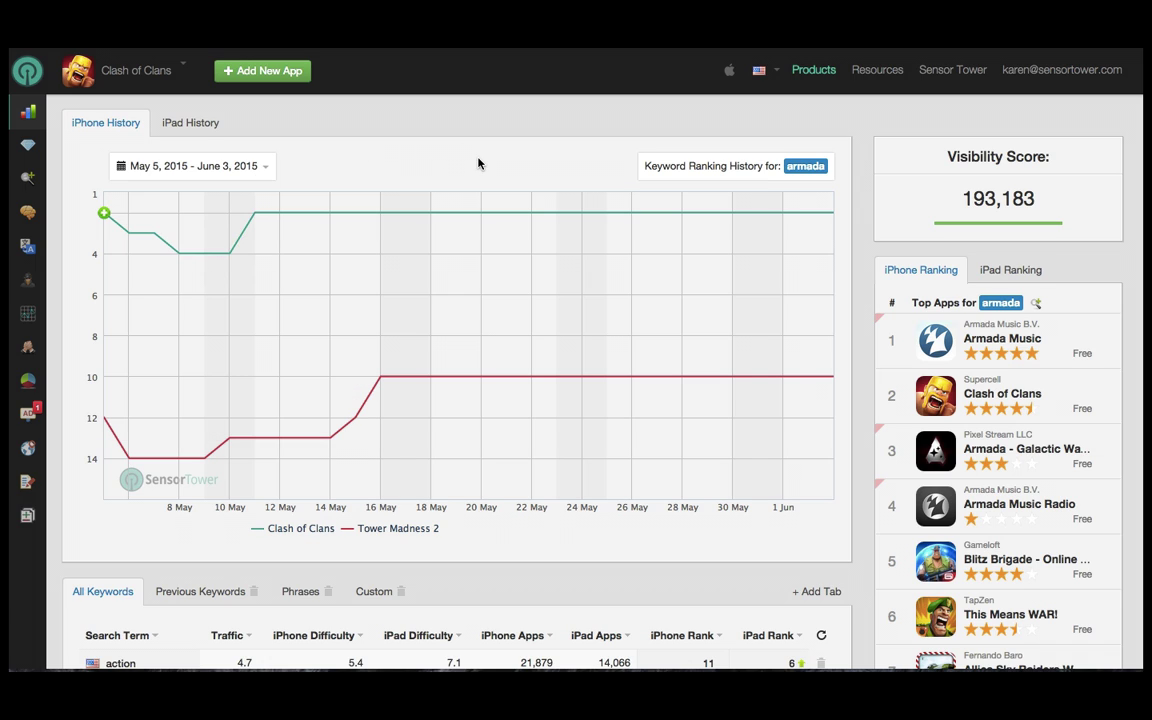
# Chart the action keyword's ranking history over the last 60 days, March 6 to June 3, 2015
pyautogui.scroll(-5, 478, 163)
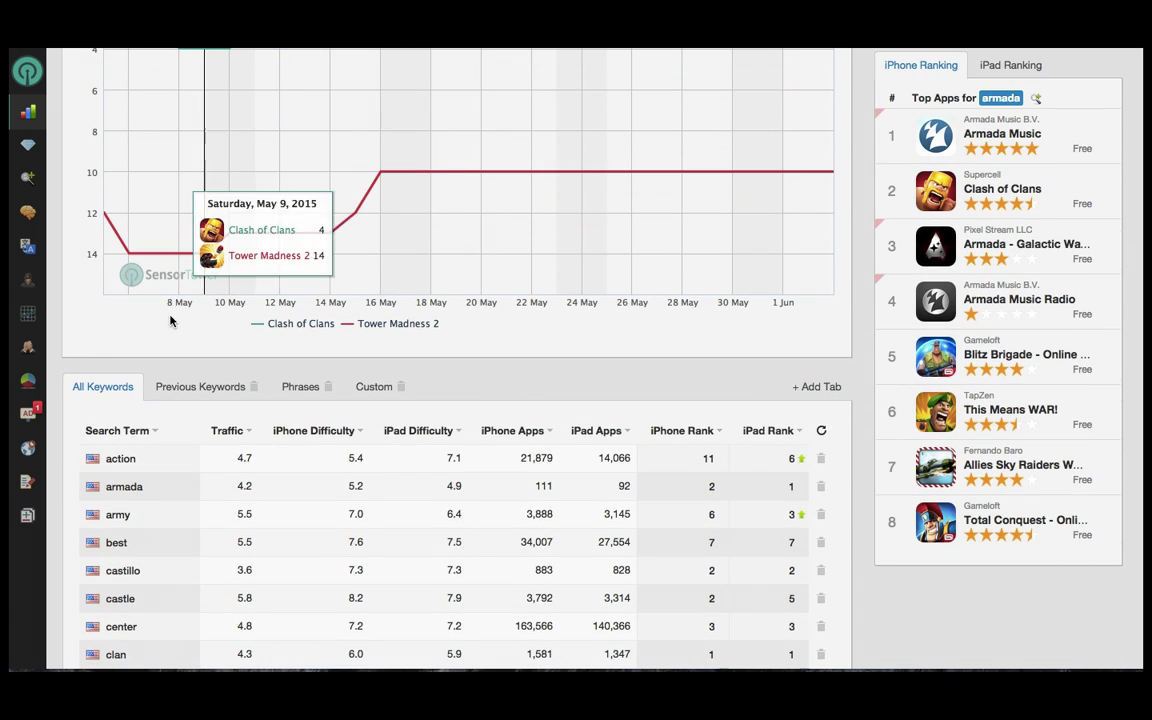
pyautogui.click(116, 459)
pyautogui.scroll(3, 116, 455)
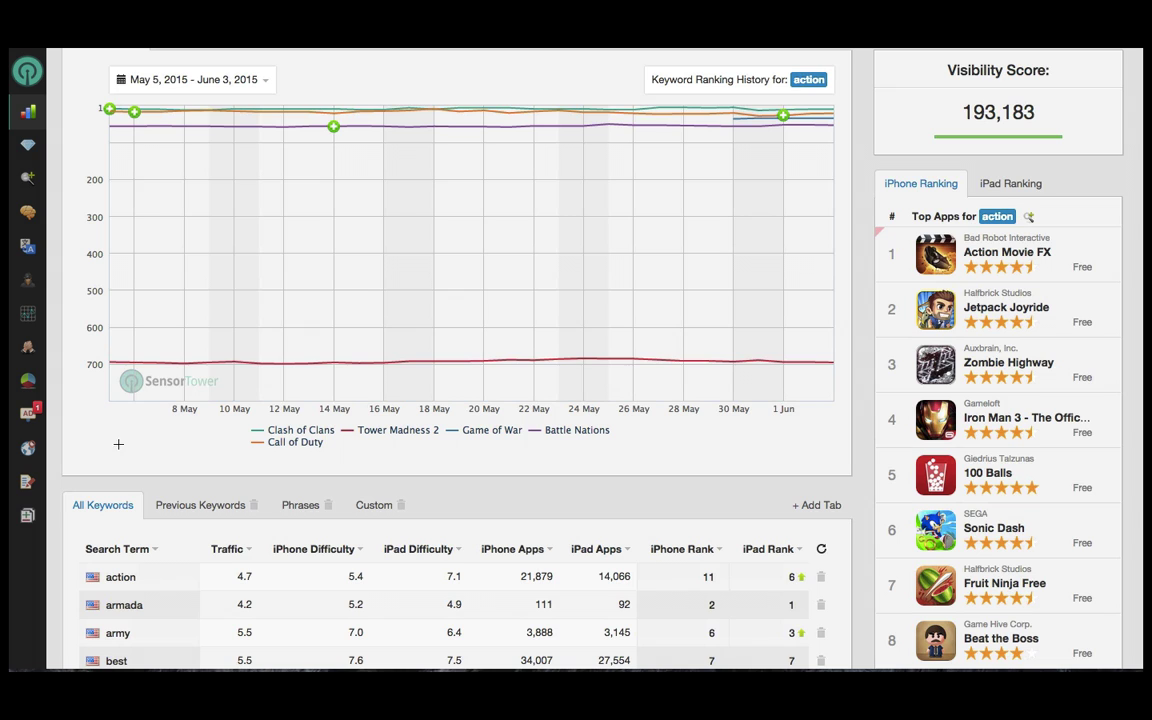
pyautogui.click(255, 79)
pyautogui.click(178, 178)
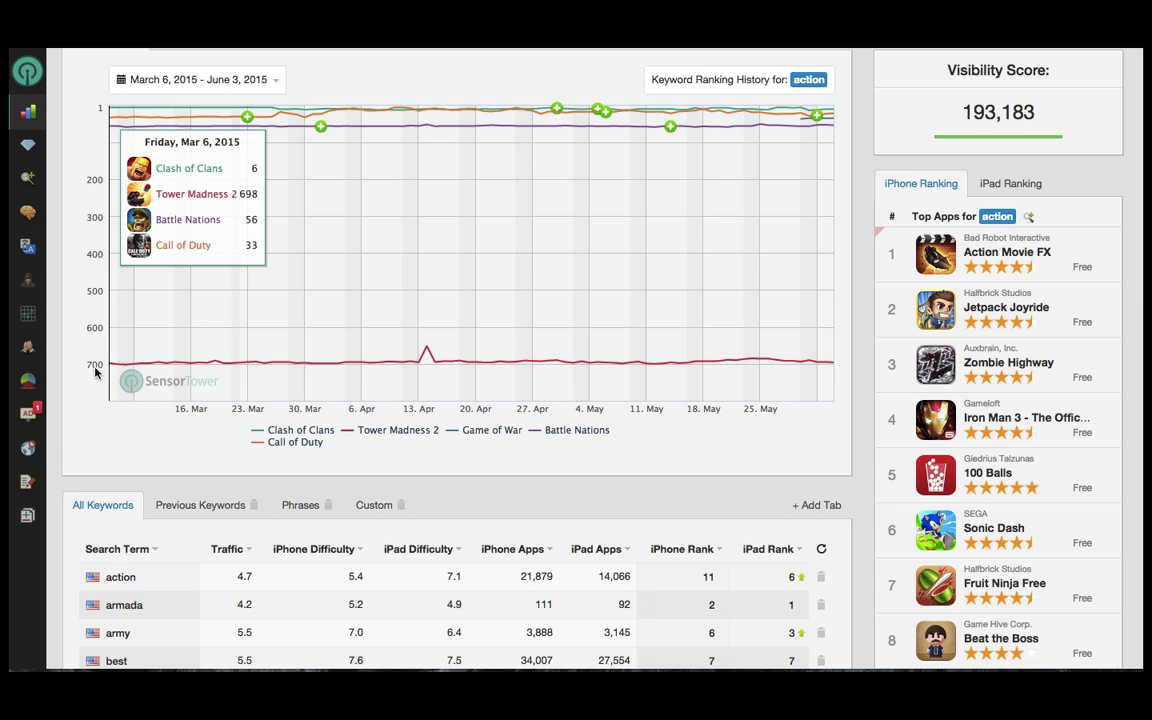
pyautogui.scroll(-5, 766, 301)
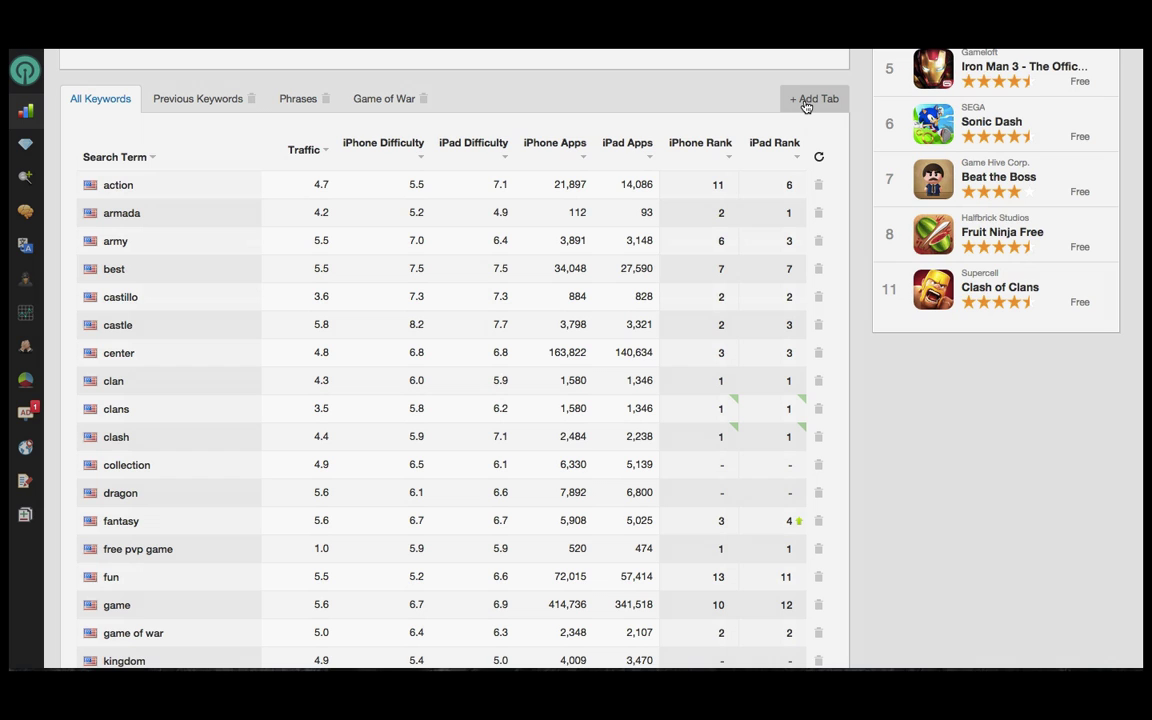
# Browse the tracked keyword lists, including Game of War's, then return to All Keywords
pyautogui.click(198, 107)
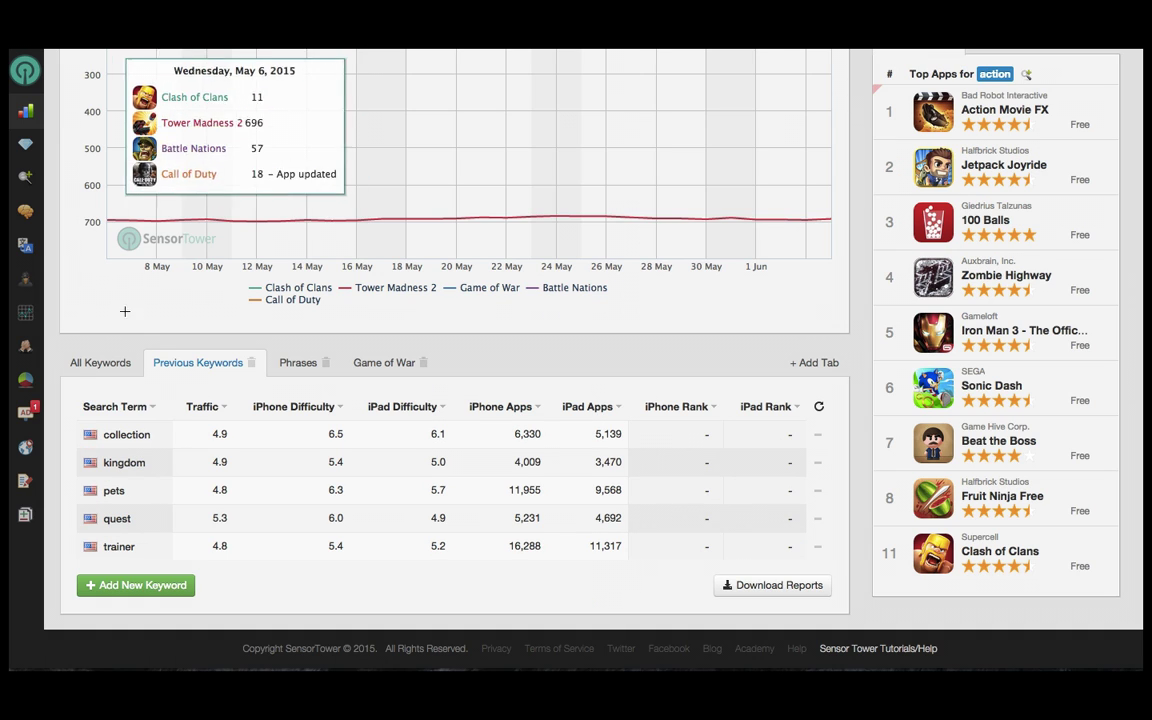
pyautogui.click(296, 366)
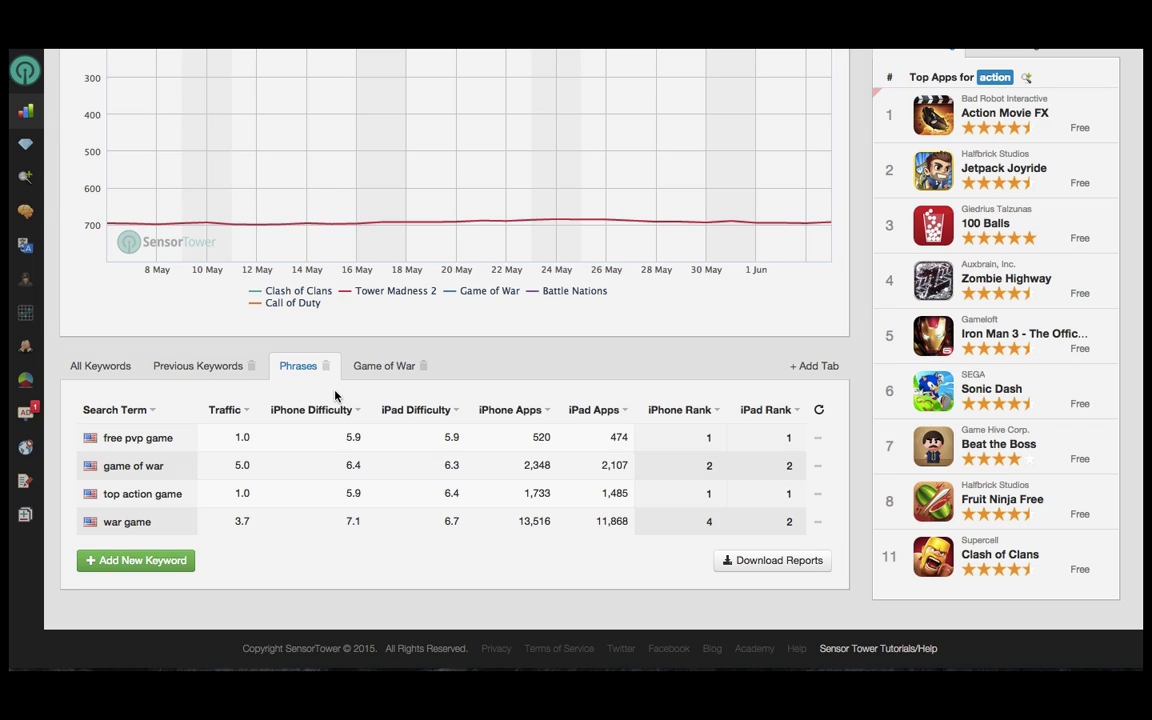
pyautogui.click(380, 369)
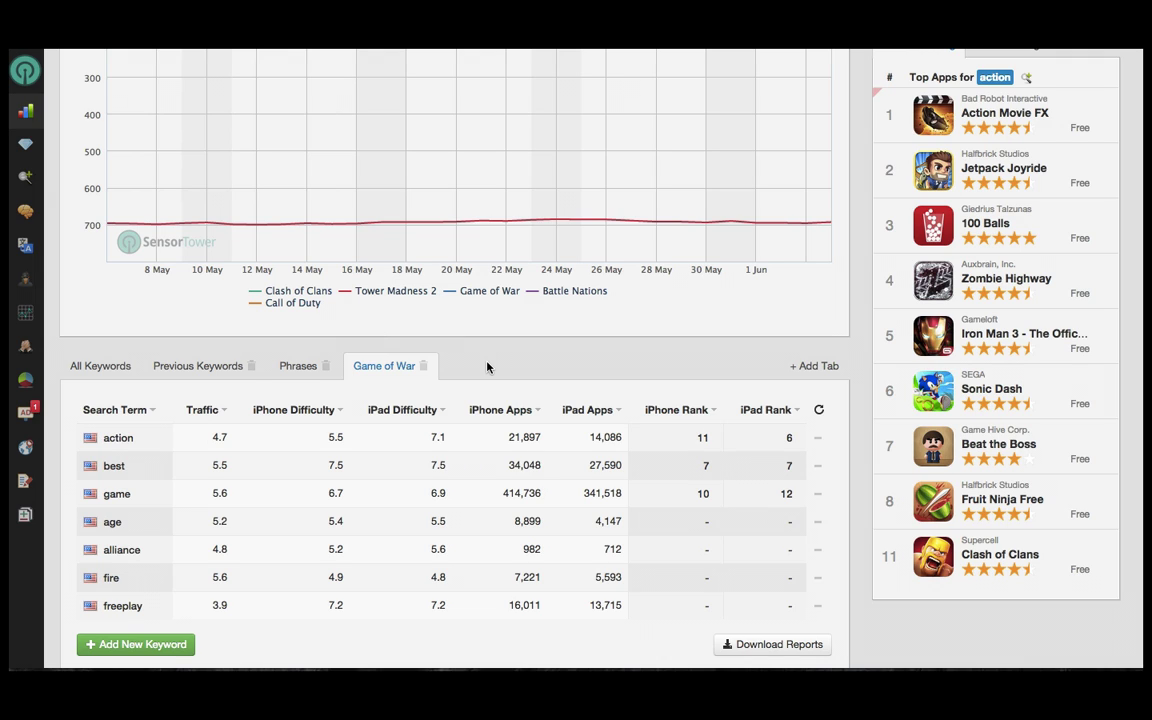
pyautogui.click(101, 367)
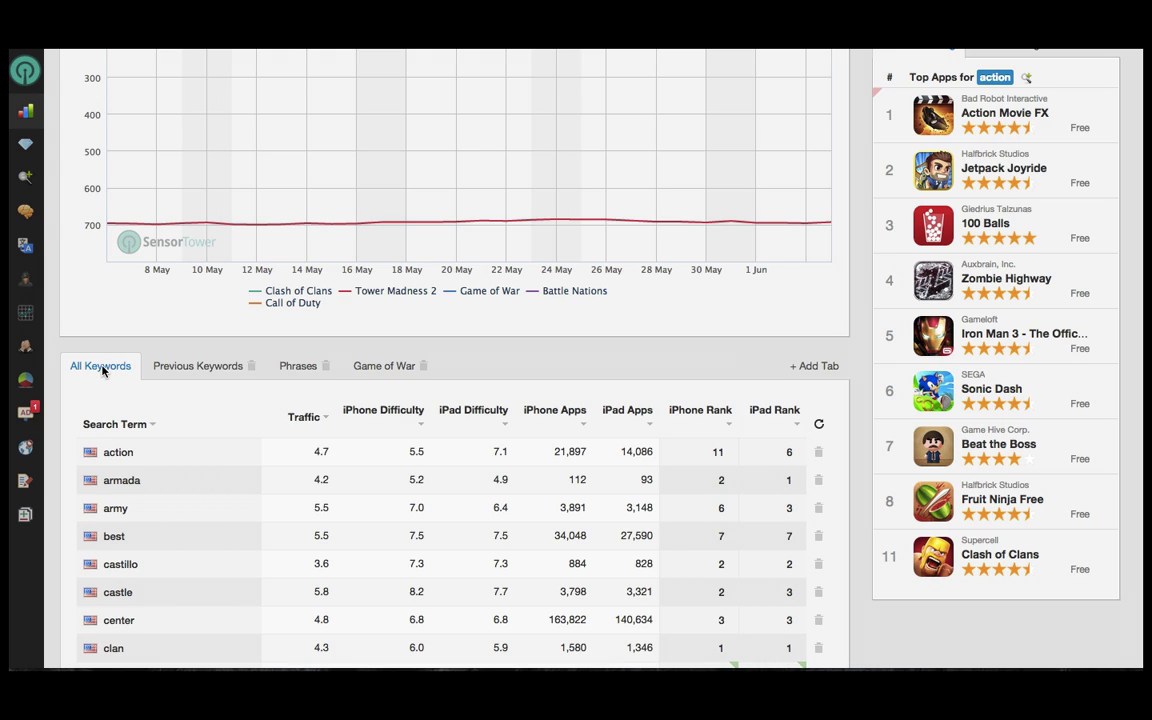
pyautogui.moveTo(420, 420)
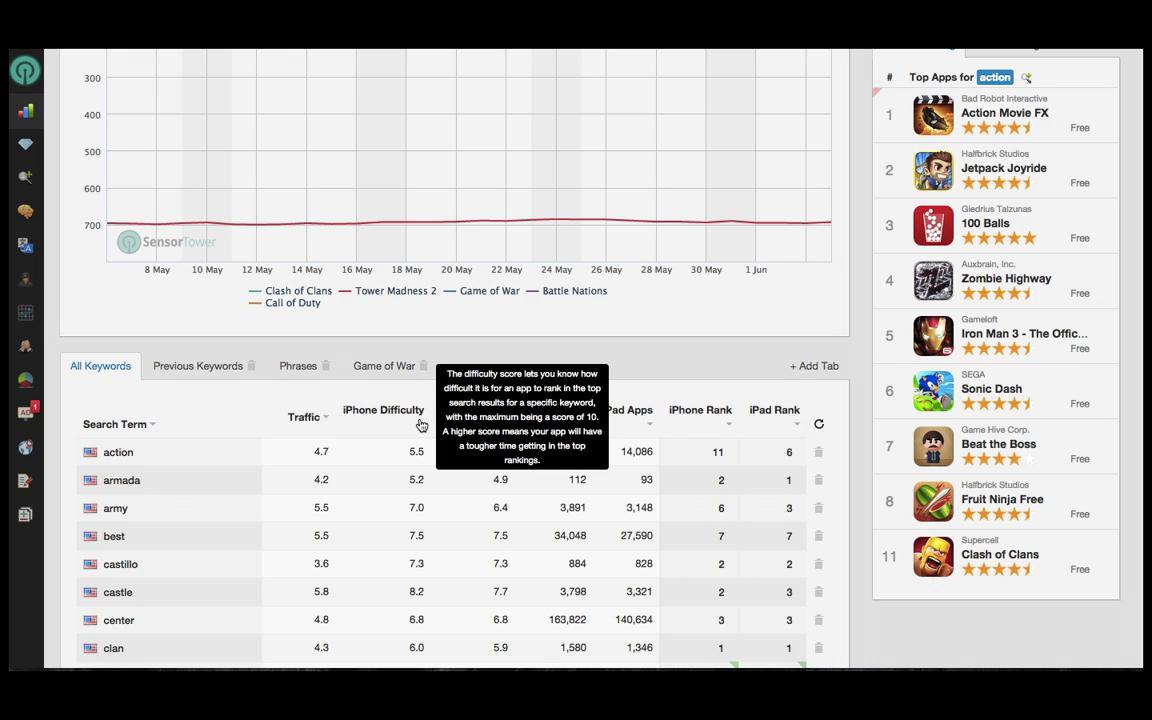
pyautogui.scroll(-3, 740, 390)
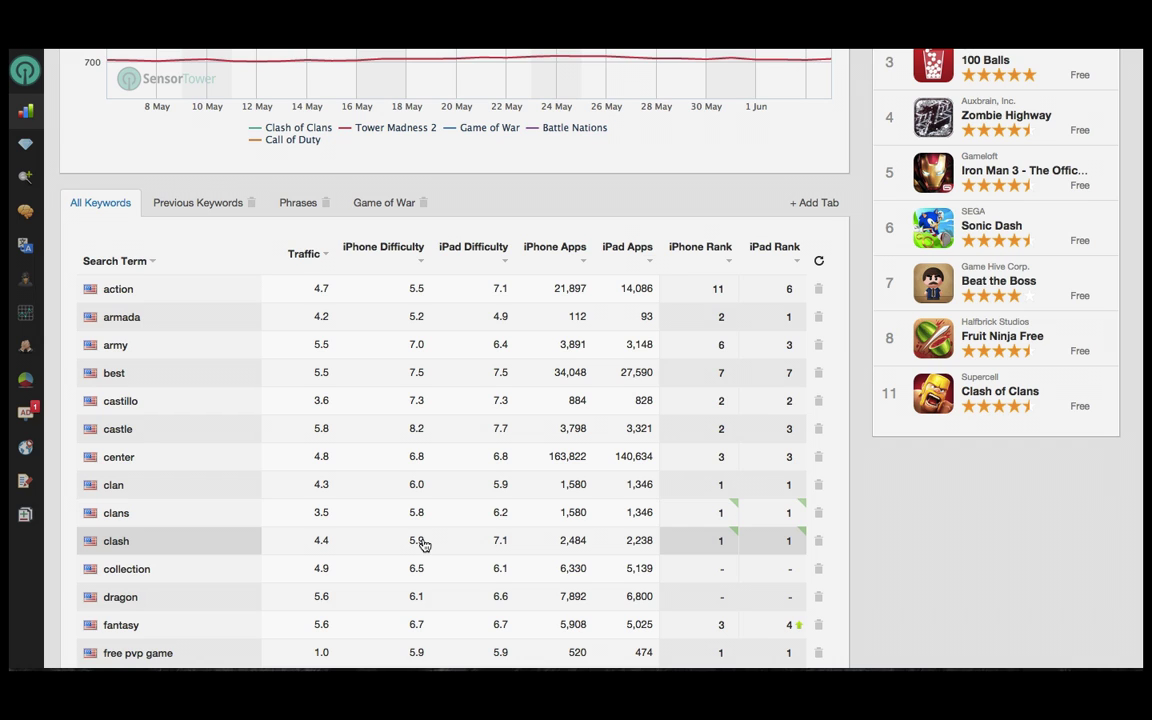
pyautogui.moveTo(311, 260)
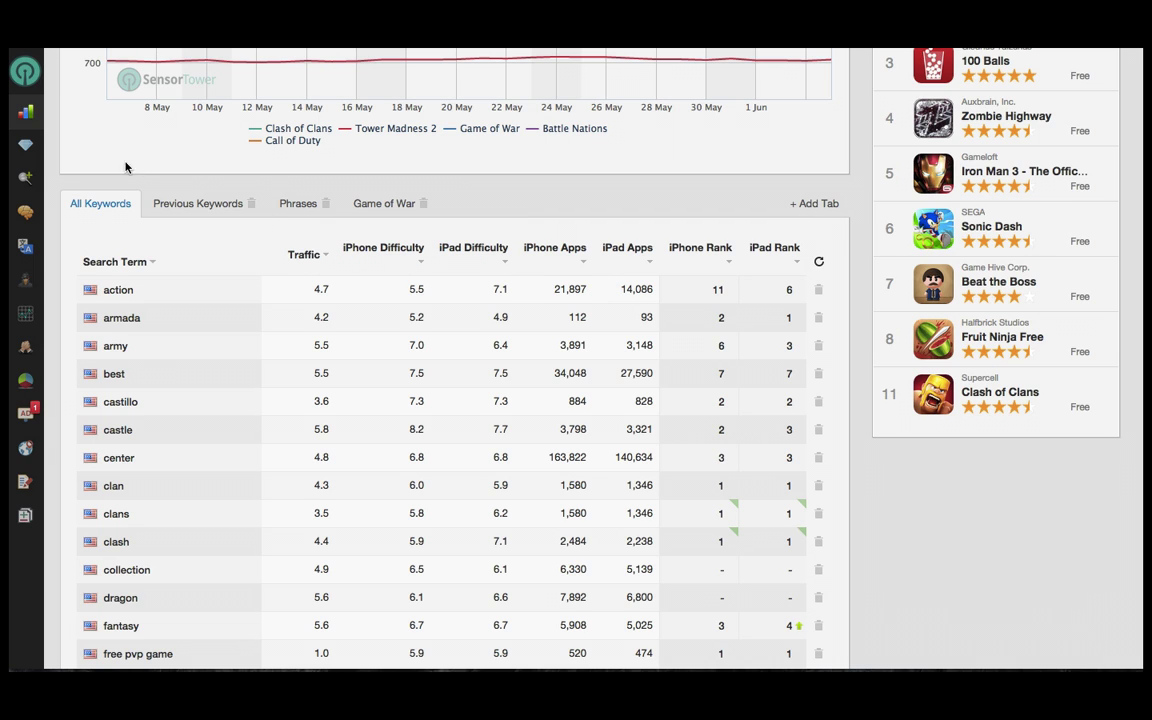
# Research 'castle' in Keyword Research: traffic 5.8, iPhone difficulty 8.2, StickWars Lite on top
pyautogui.click(29, 183)
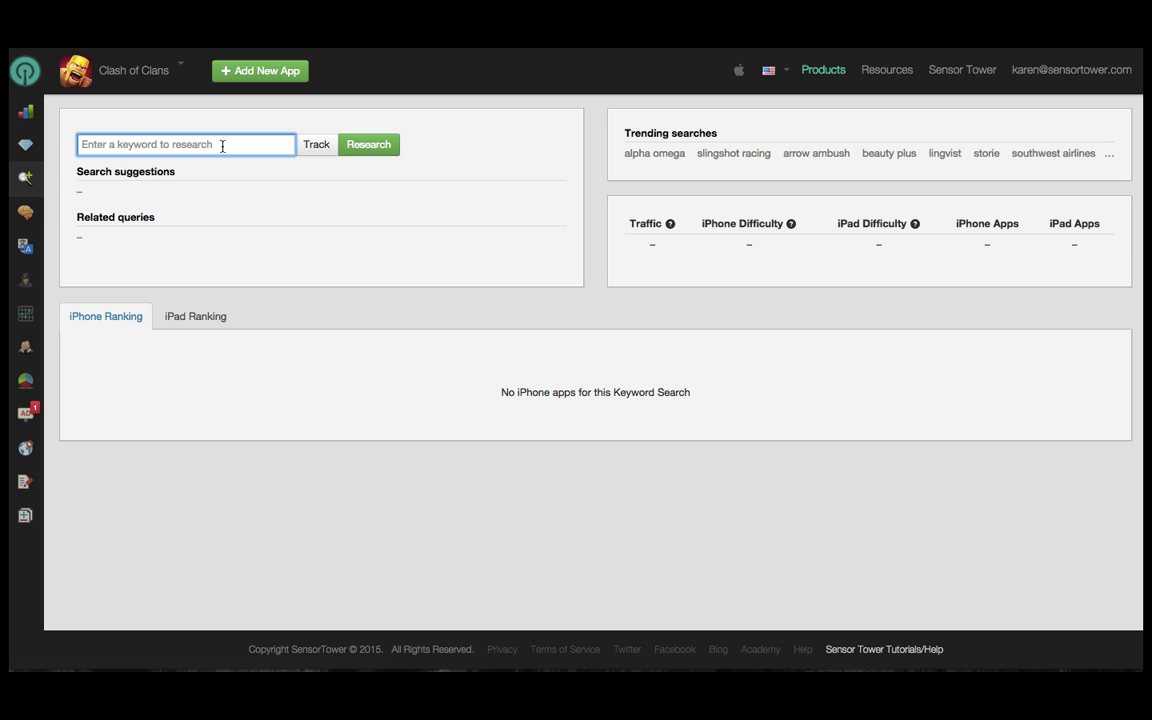
pyautogui.write('castle')
pyautogui.press('Return')
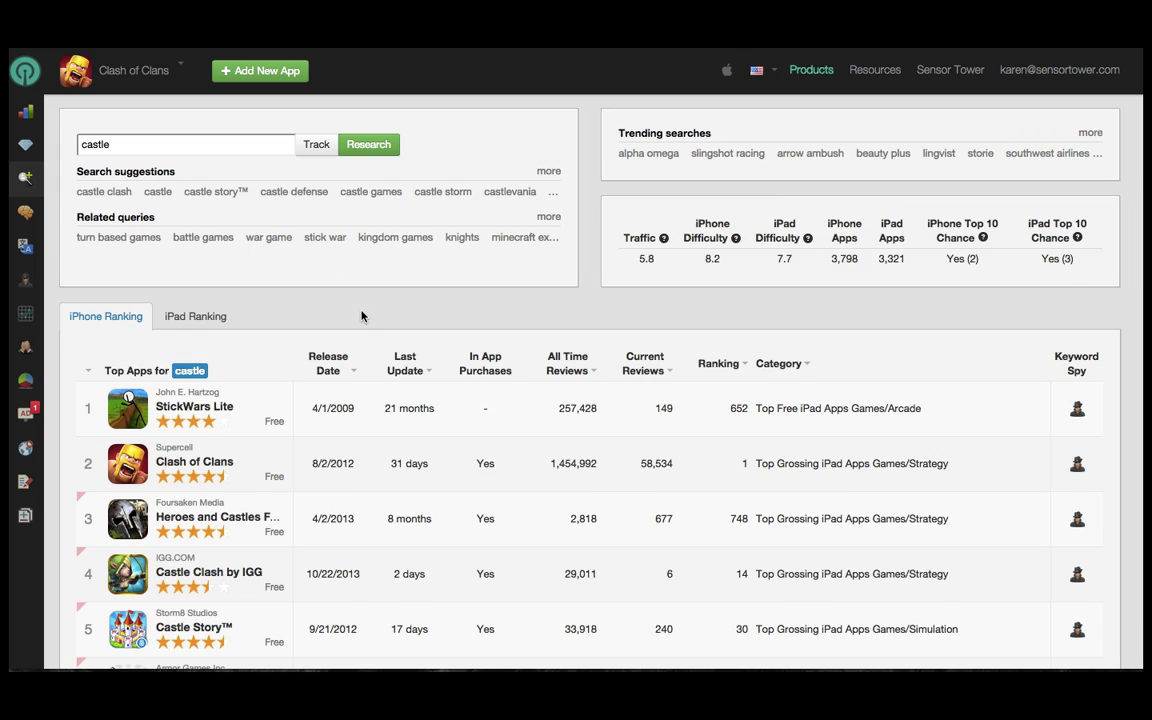
pyautogui.scroll(-3, 362, 316)
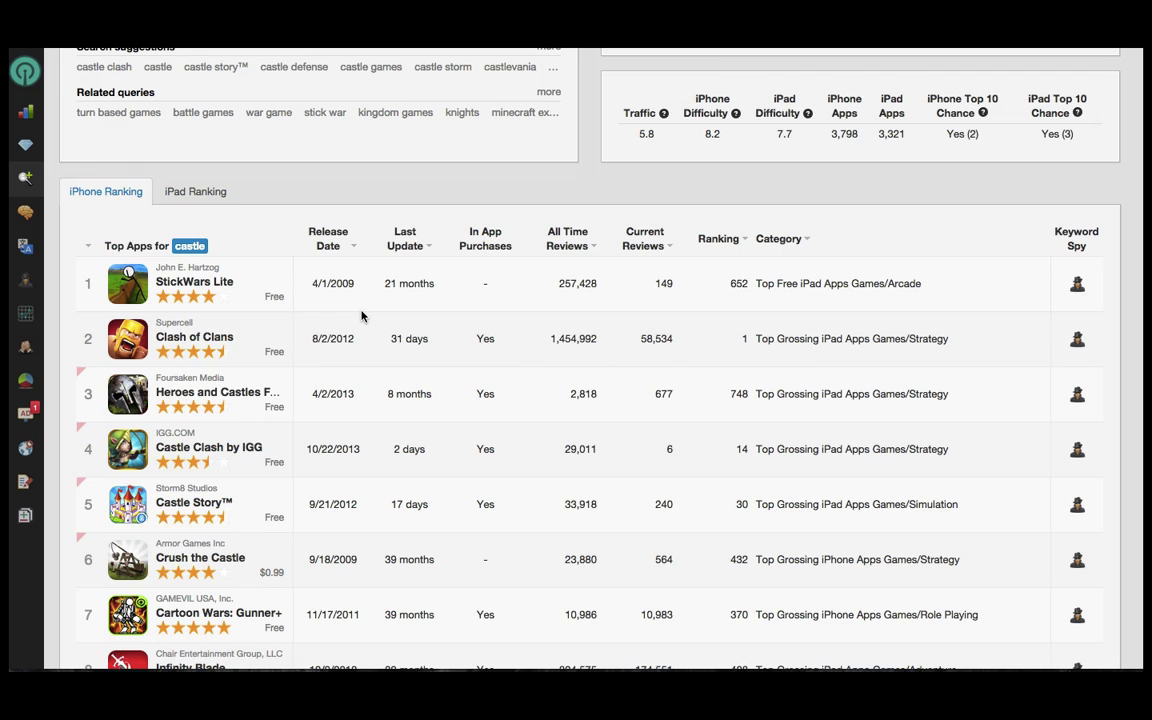
pyautogui.scroll(2, 362, 316)
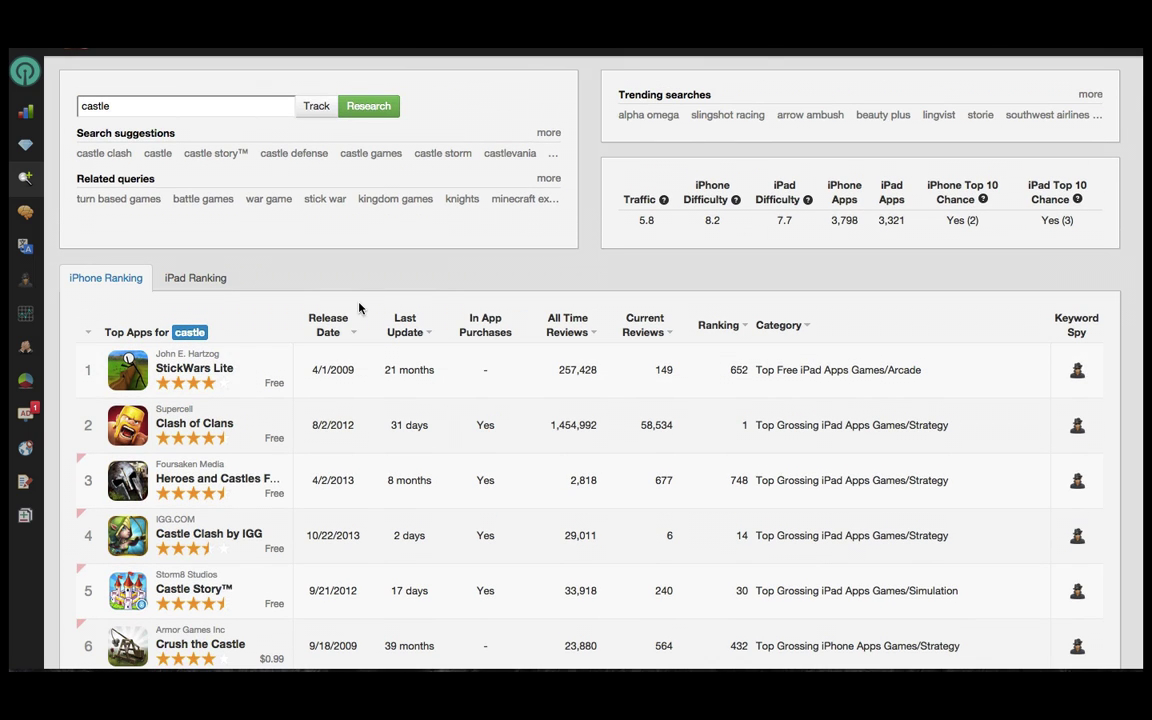
pyautogui.scroll(1, 359, 308)
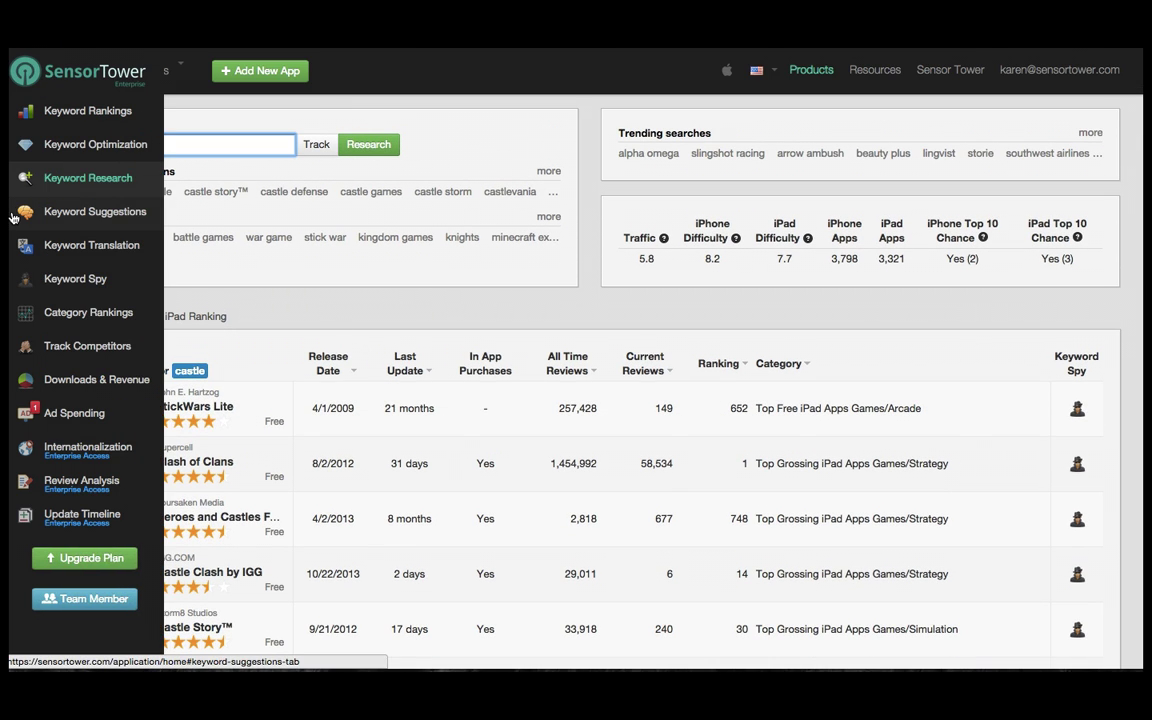
# Scan Keyword Suggestions, then compare Game of War - Fire Age with Clash of Clans in Keyword Spy
pyautogui.click(14, 215)
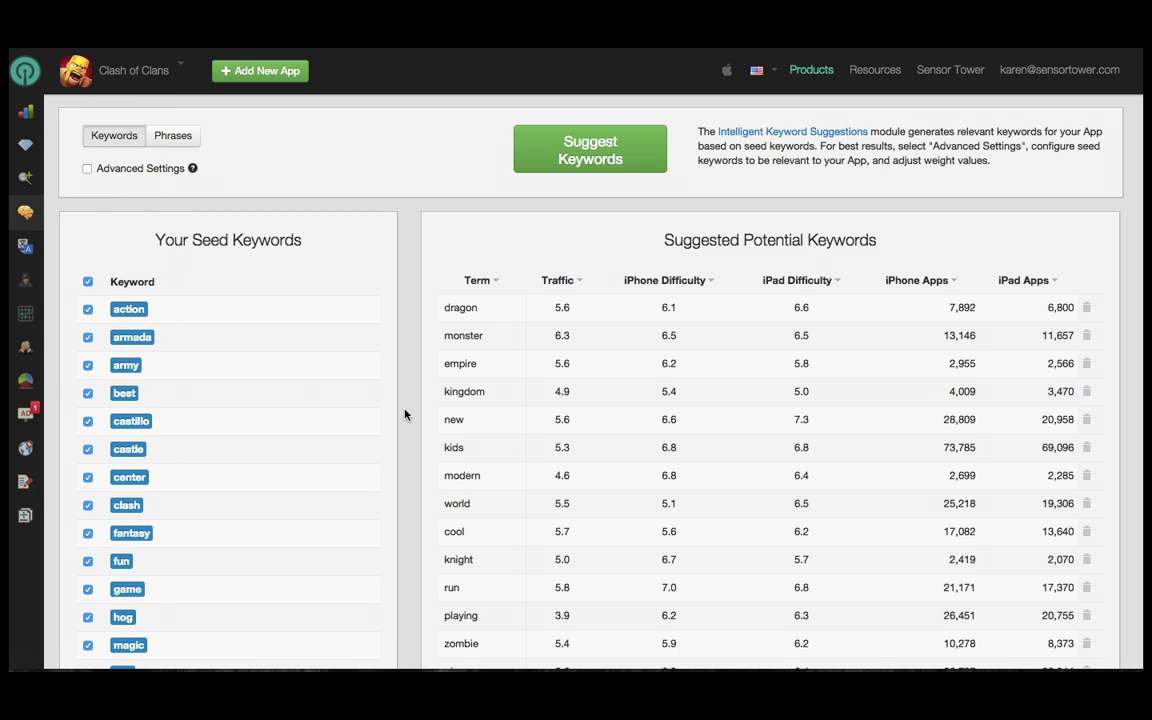
pyautogui.scroll(-4, 405, 427)
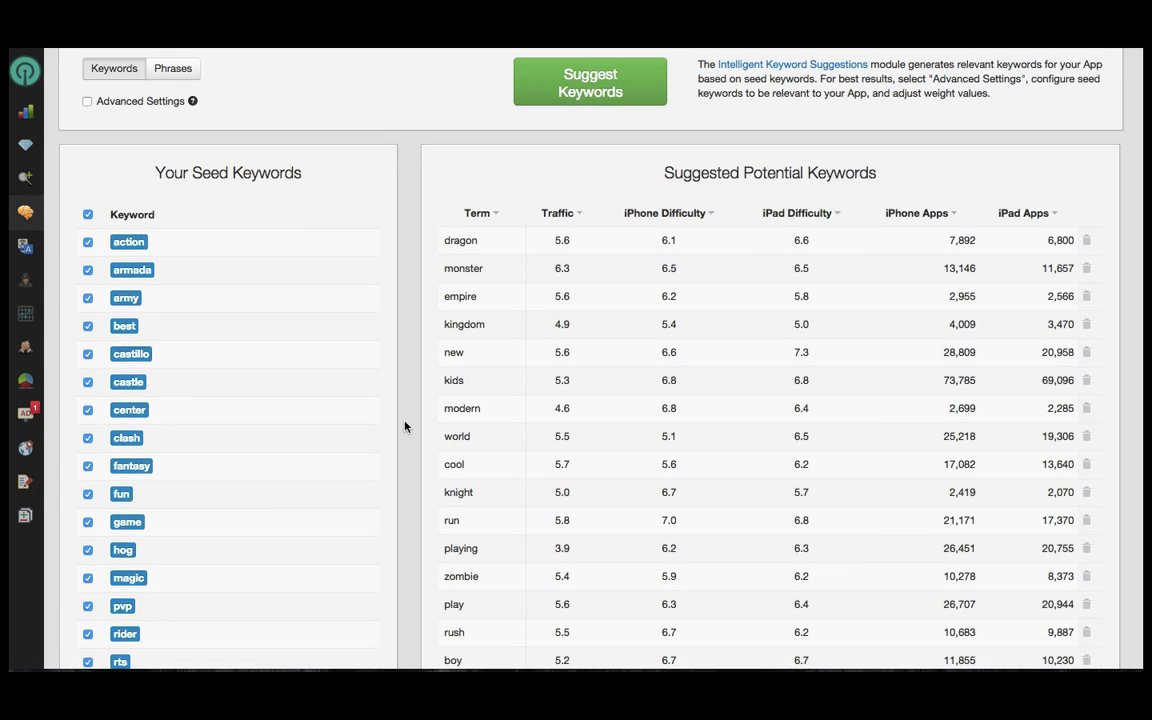
pyautogui.scroll(-6, 405, 427)
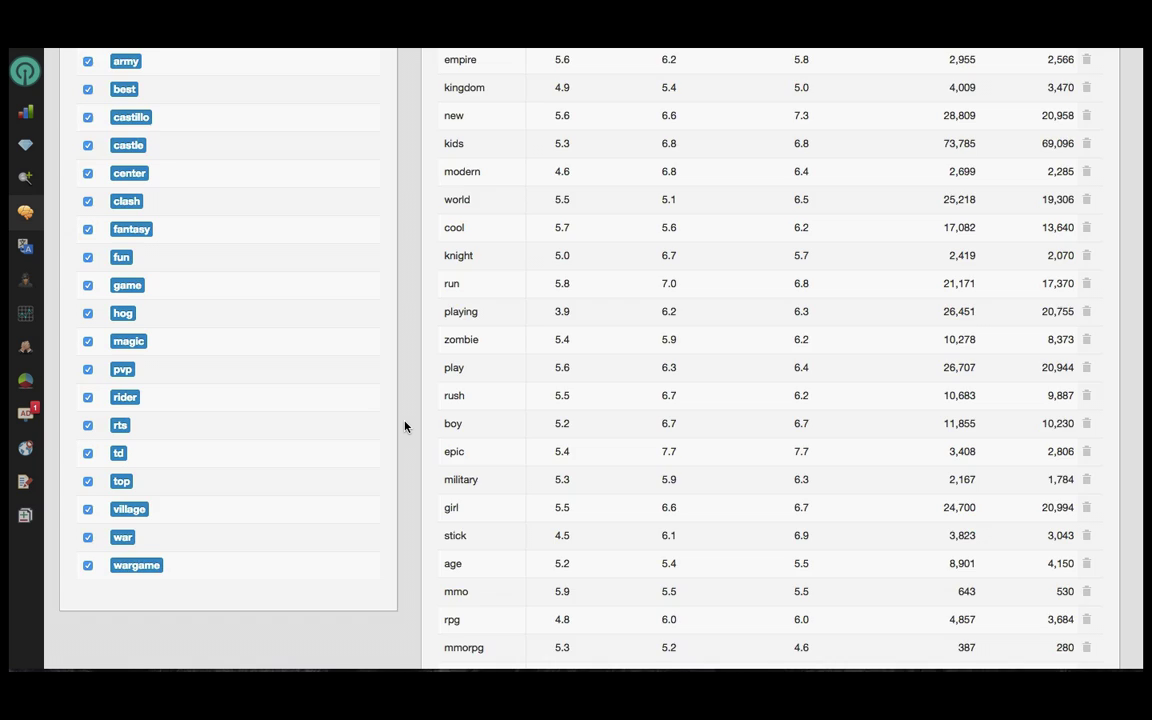
pyautogui.scroll(-2, 405, 427)
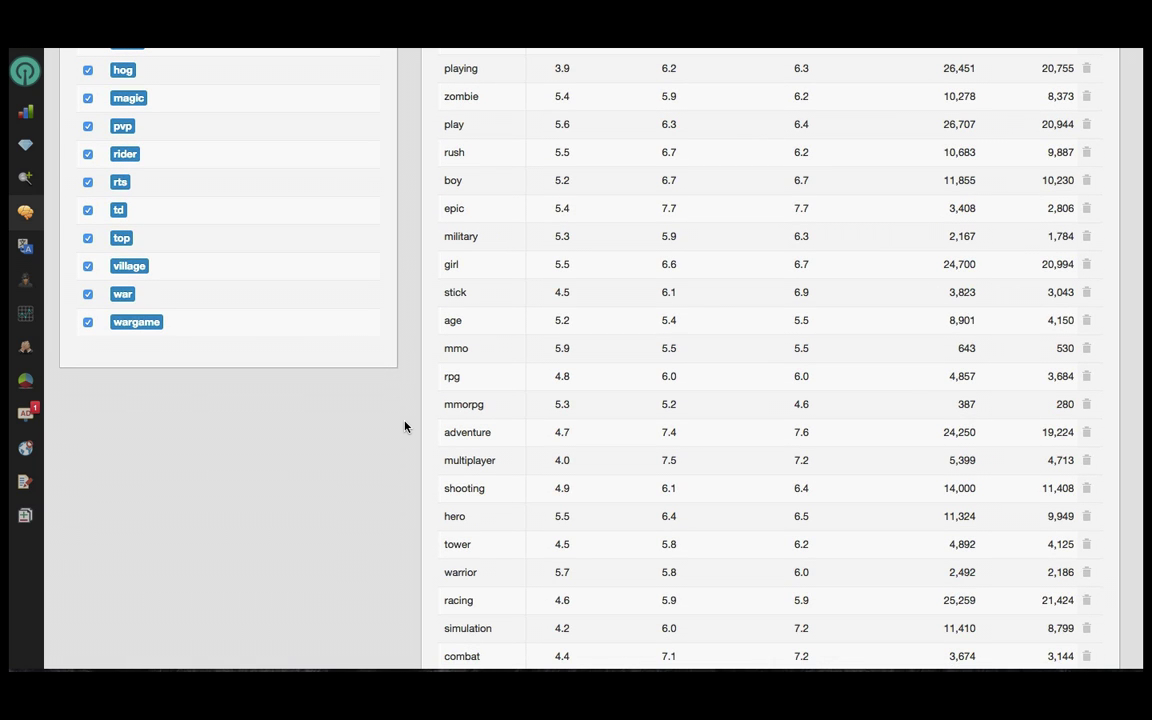
pyautogui.scroll(2, 405, 427)
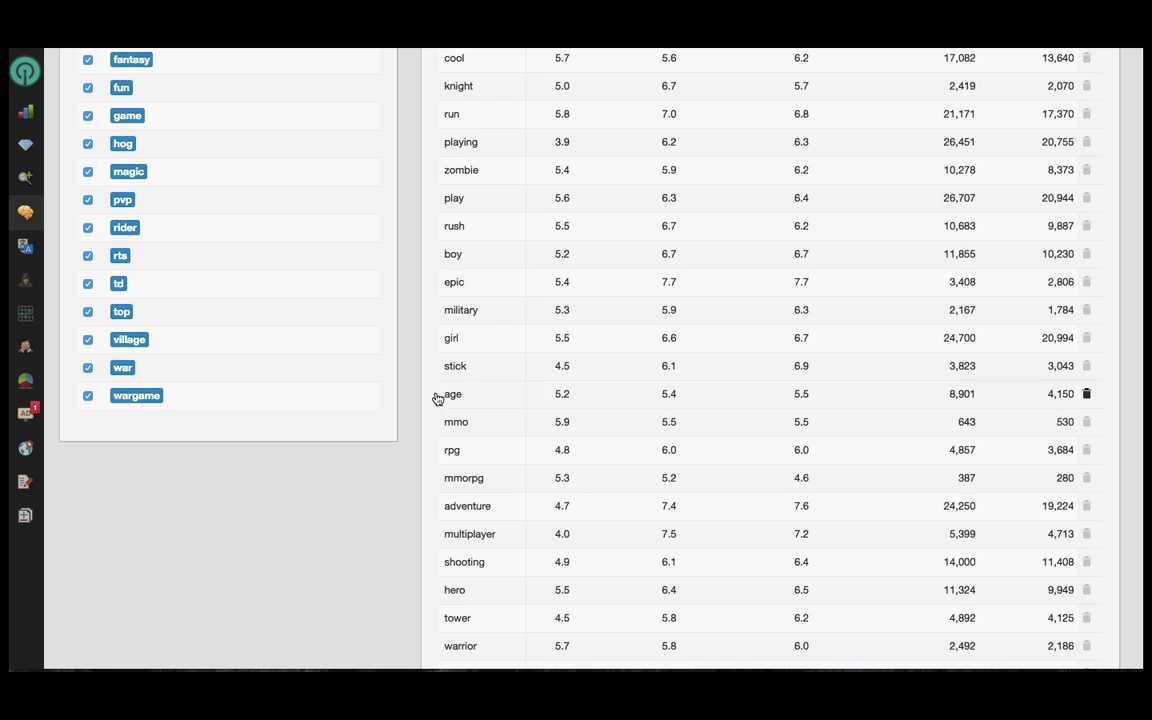
pyautogui.click(75, 279)
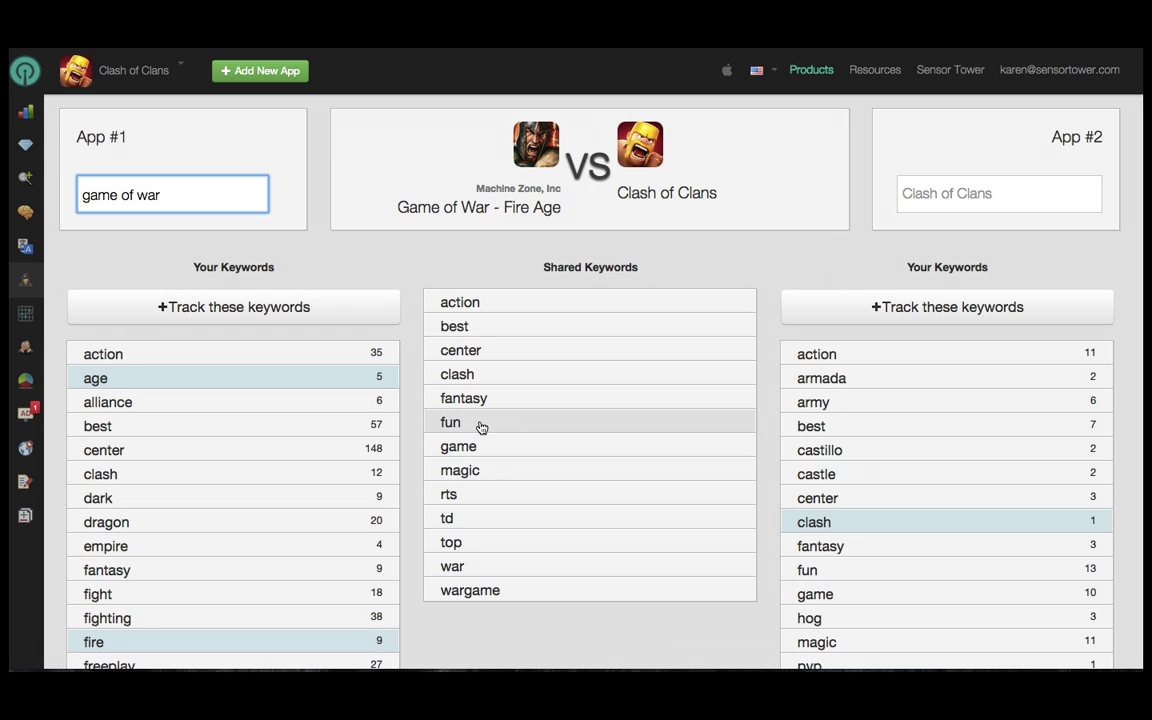
pyautogui.scroll(-2, 497, 522)
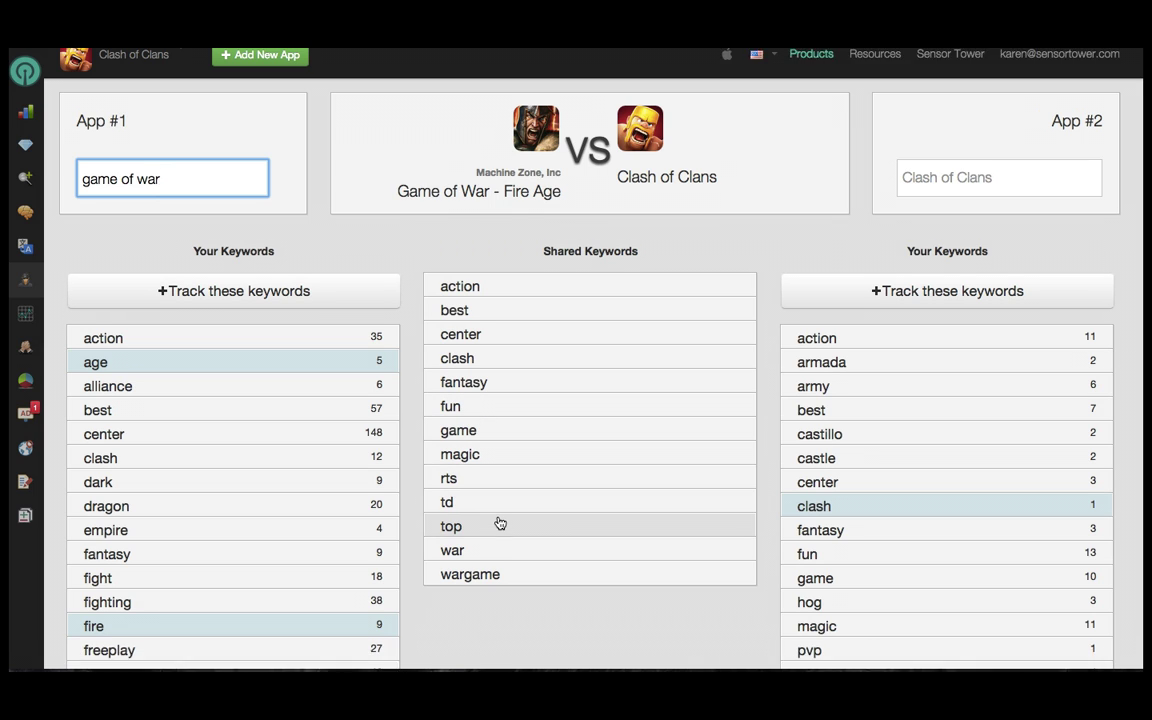
pyautogui.scroll(-3, 500, 522)
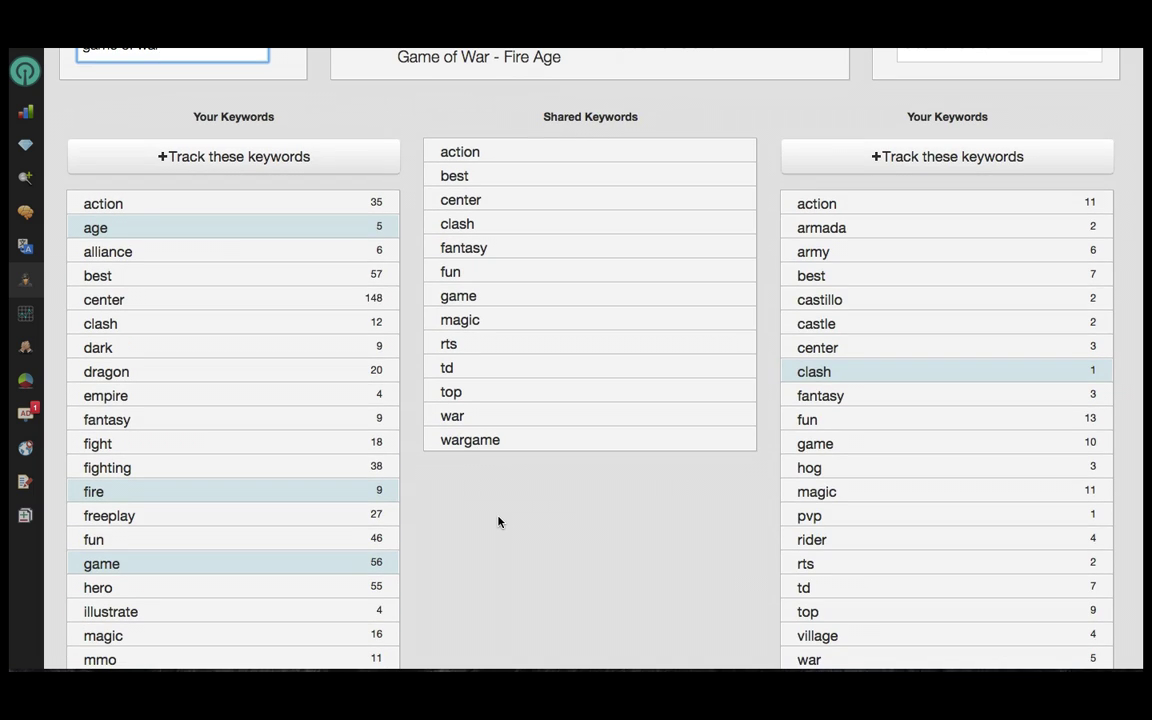
pyautogui.scroll(5, 498, 521)
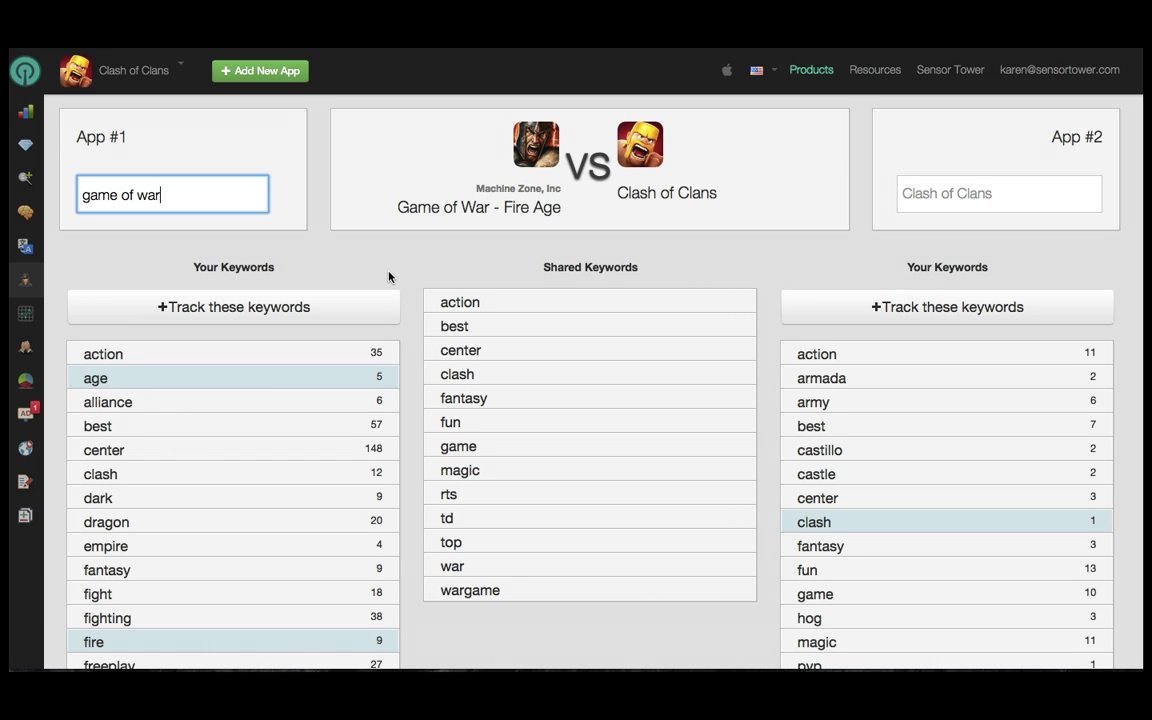
# Review the competitors tracked against Clash of Clans in Track Competitors
pyautogui.moveTo(24, 358)
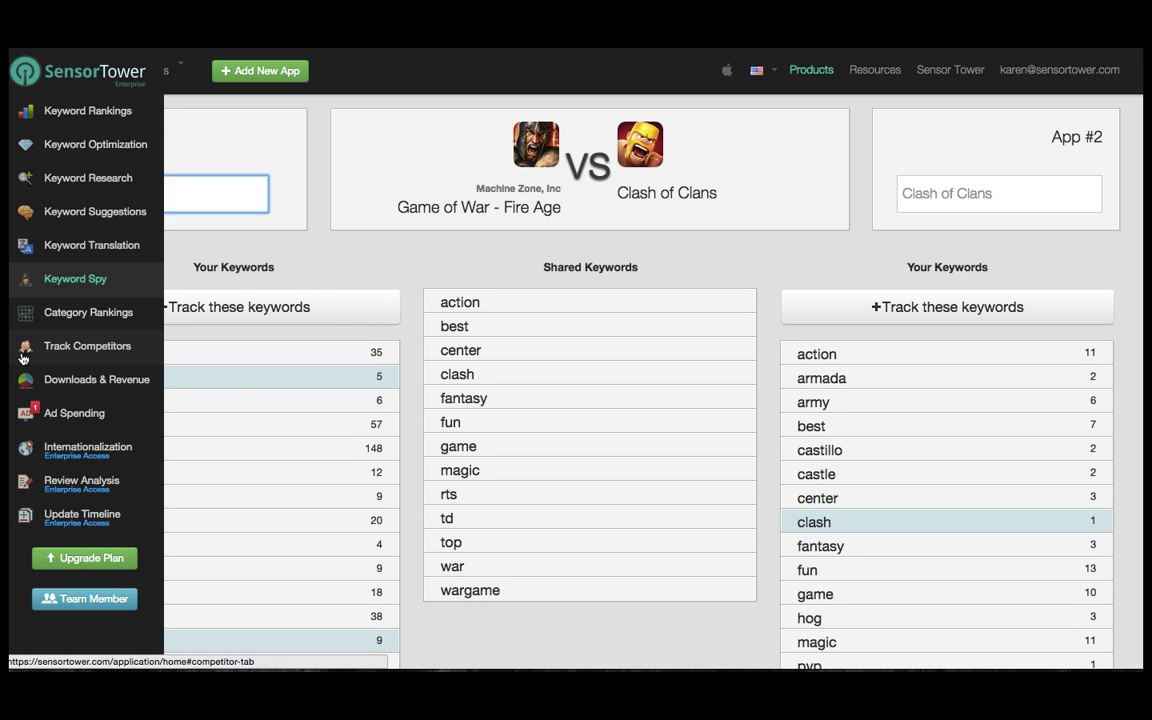
pyautogui.click(24, 358)
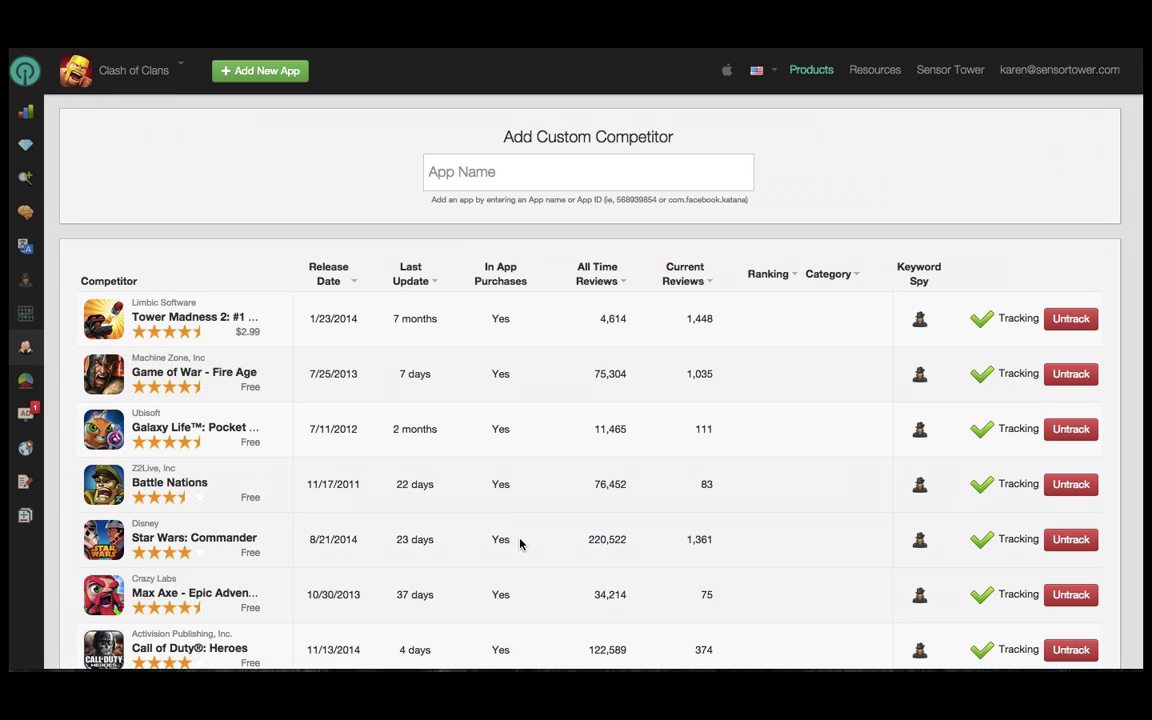
pyautogui.scroll(-5, 517, 541)
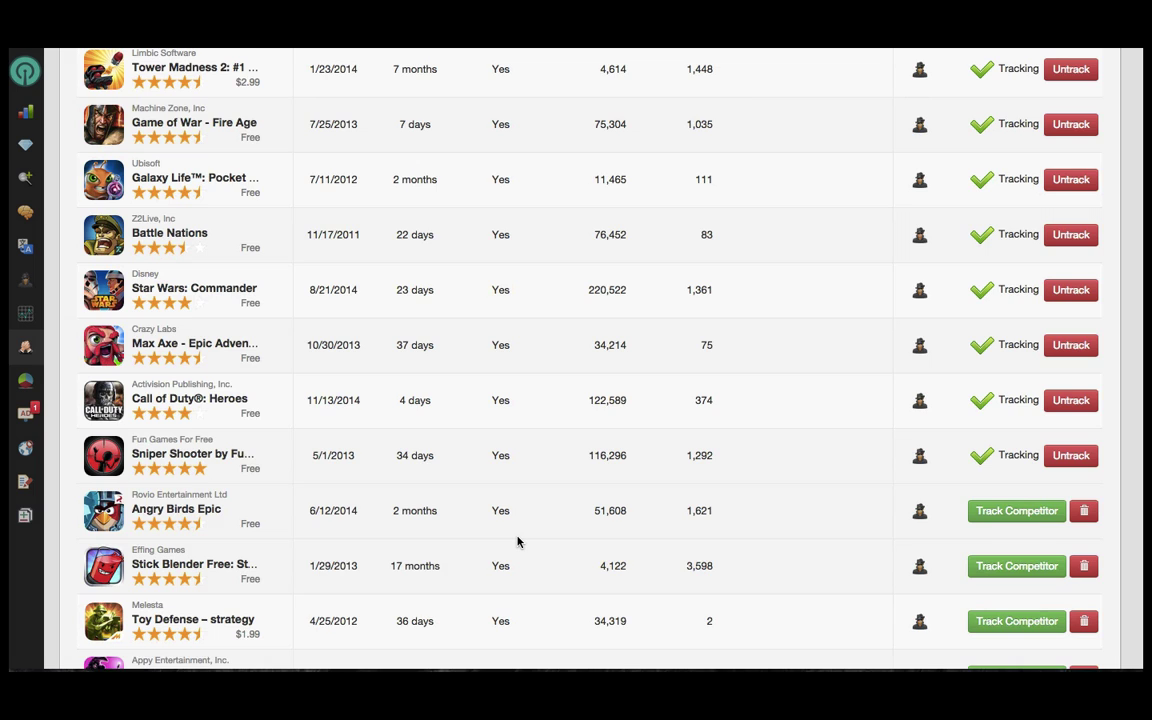
pyautogui.scroll(-3, 517, 541)
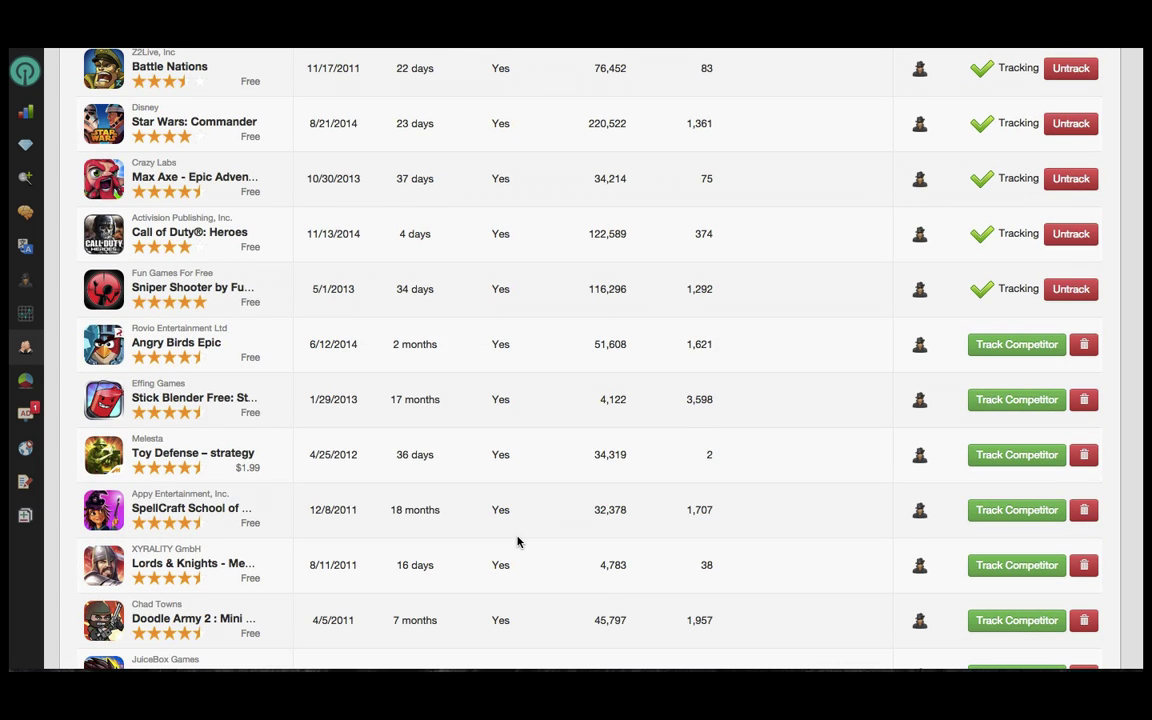
# Chart daily category rankings for Clash of Clans against Game of War, Star Wars, Call of Duty and Sniper Shooter
pyautogui.click(28, 318)
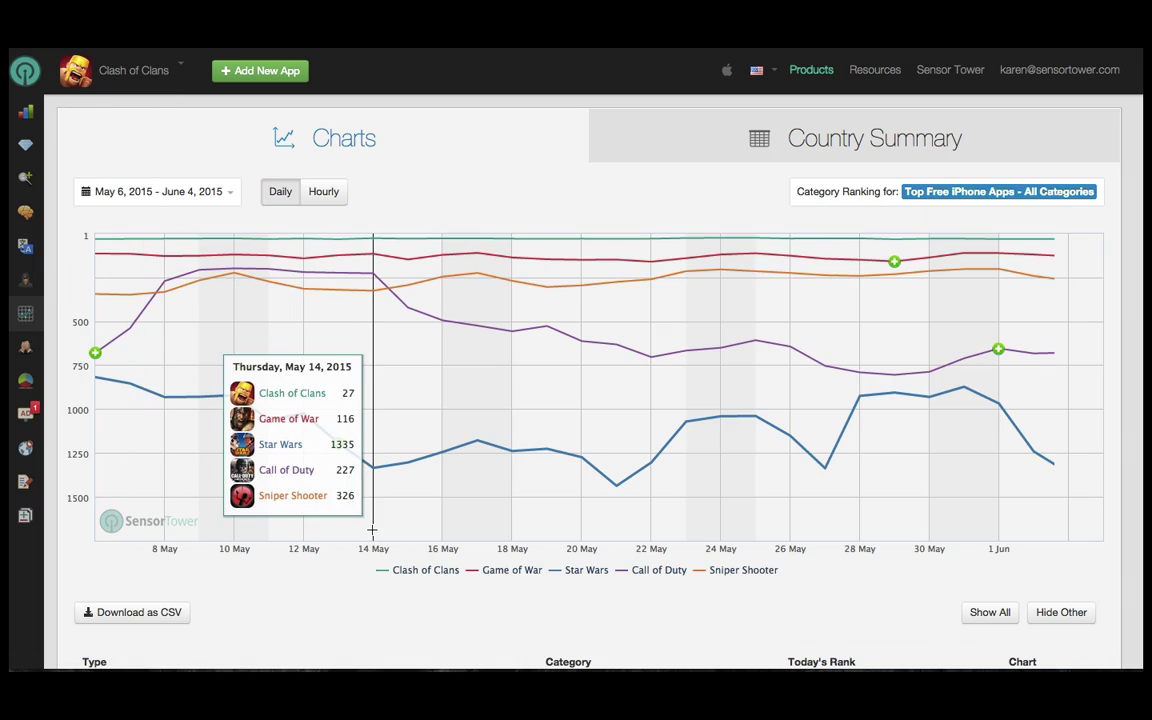
pyautogui.scroll(-1, 371, 535)
pyautogui.scroll(-2, 371, 535)
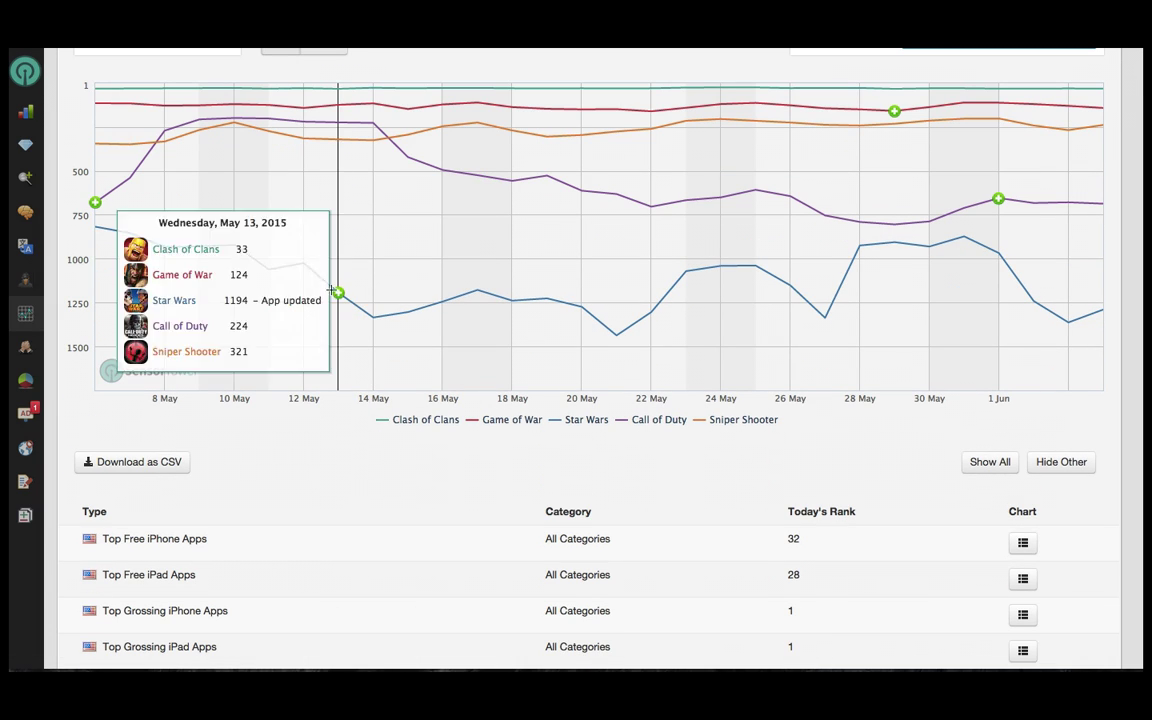
# Show the 'action' keyword ranking history for Clash of Clans and its four competitors
pyautogui.click(60, 111)
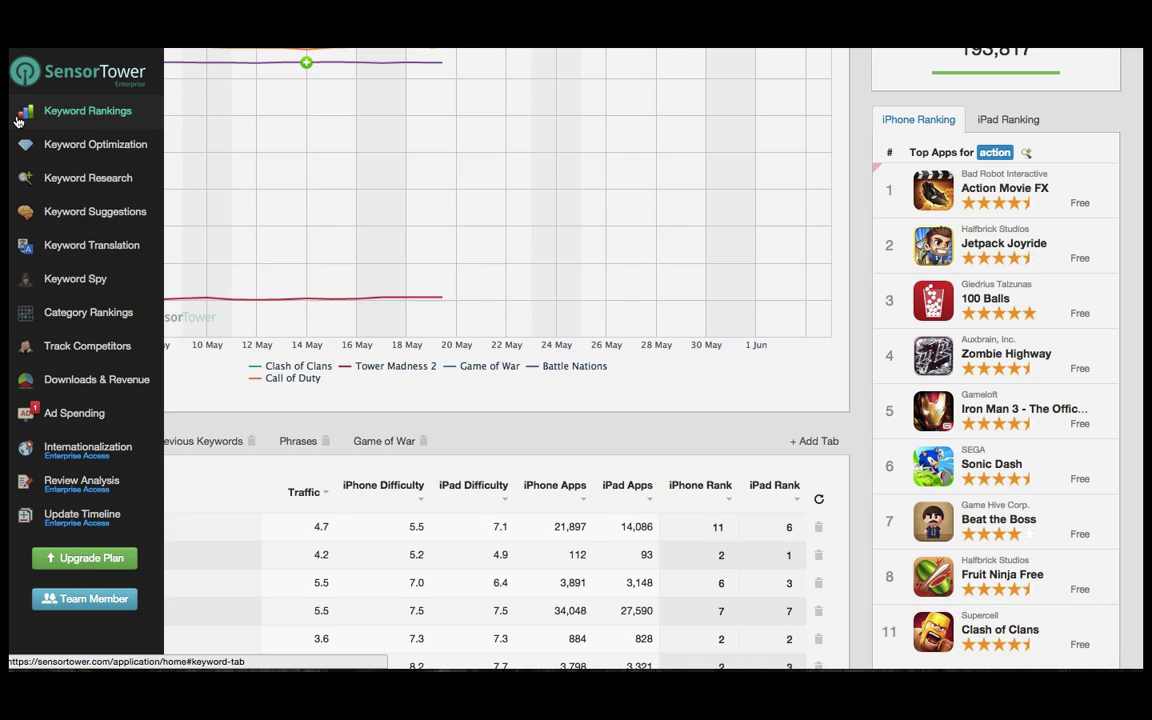
pyautogui.scroll(1, 337, 213)
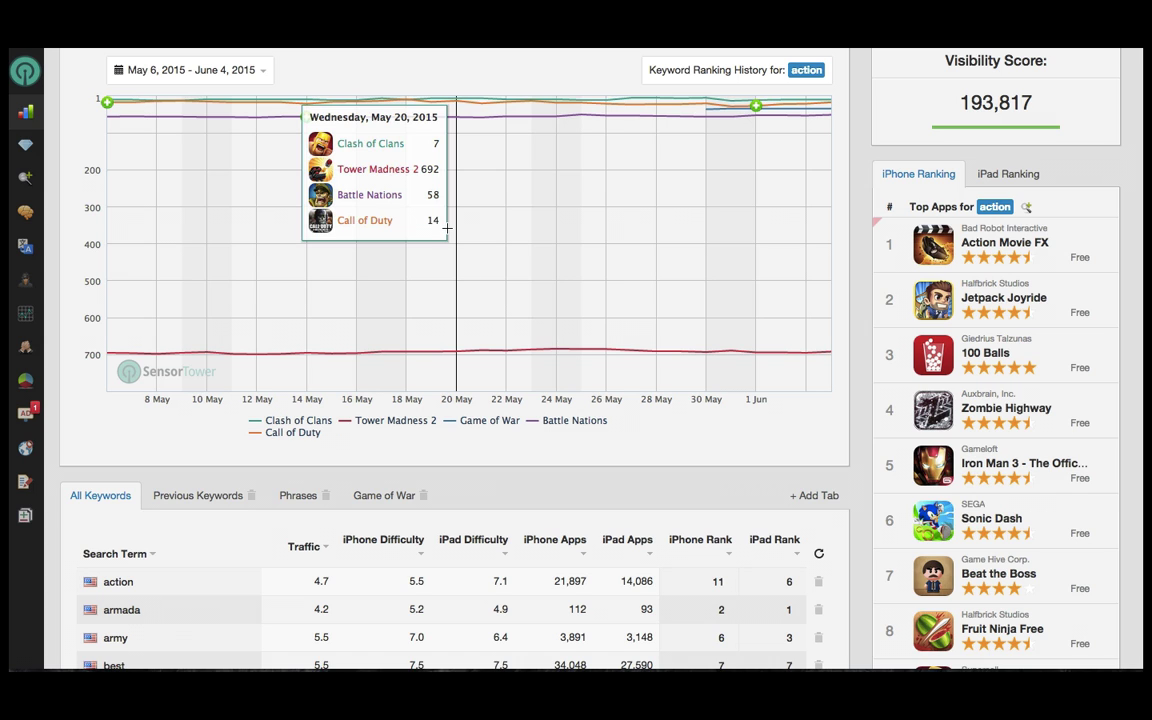
# Translate the Clash of Clans keyword string and review each language's character usage, e.g. German 119/100
pyautogui.click(20, 253)
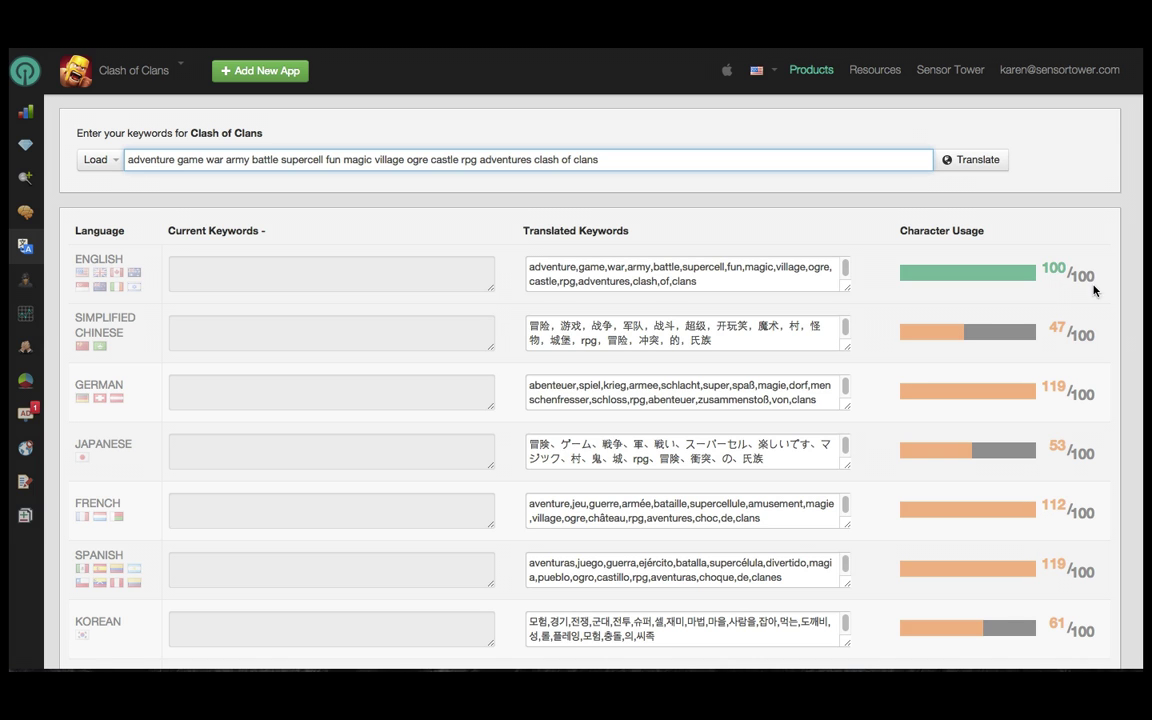
pyautogui.scroll(-1, 1133, 332)
pyautogui.scroll(-5, 1133, 332)
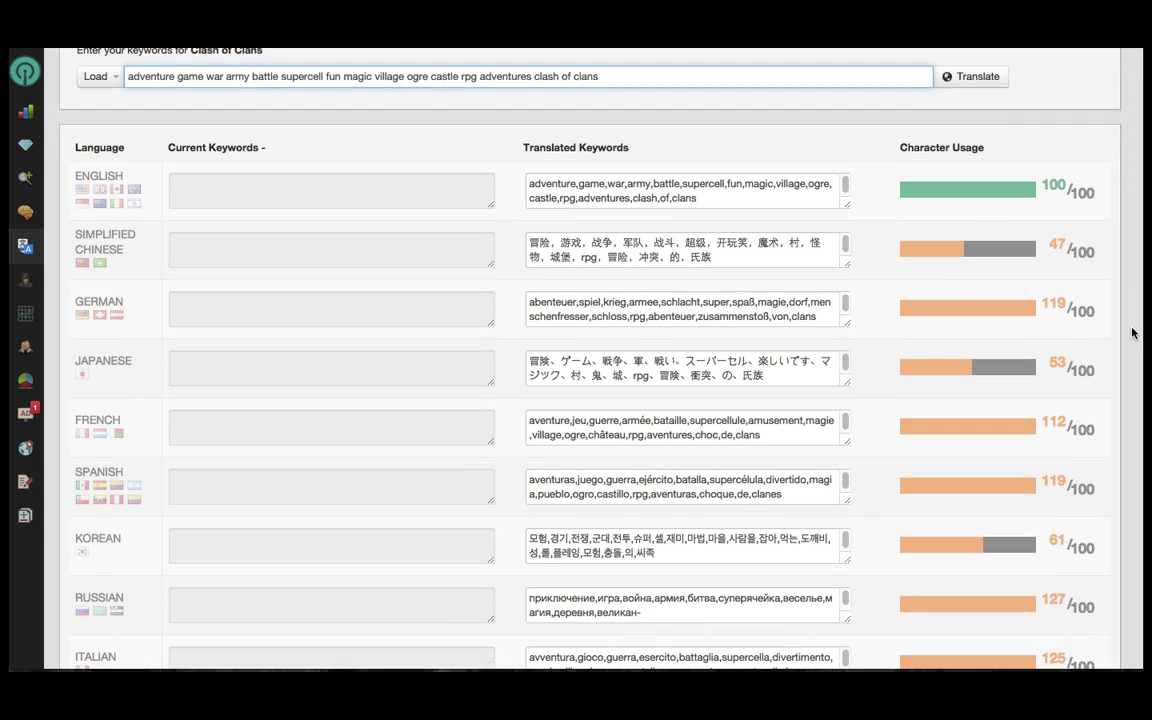
pyautogui.scroll(-3, 1133, 332)
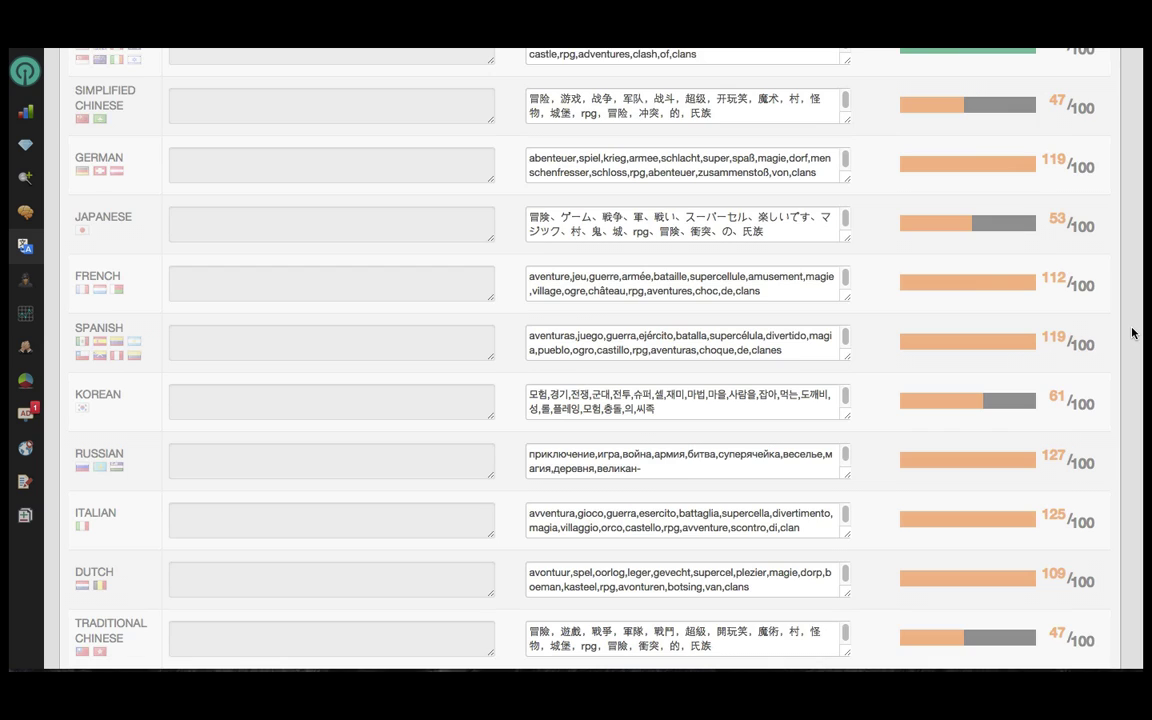
pyautogui.scroll(-3, 1133, 332)
pyautogui.scroll(-3, 1133, 332)
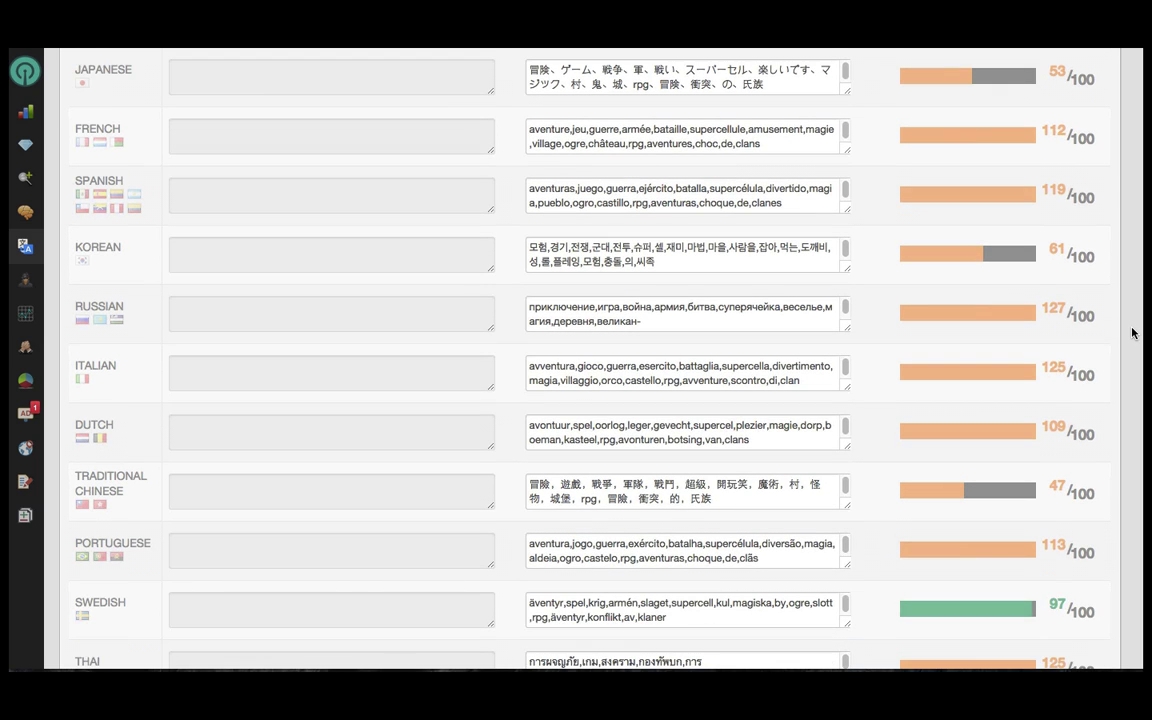
pyautogui.scroll(-1, 1133, 332)
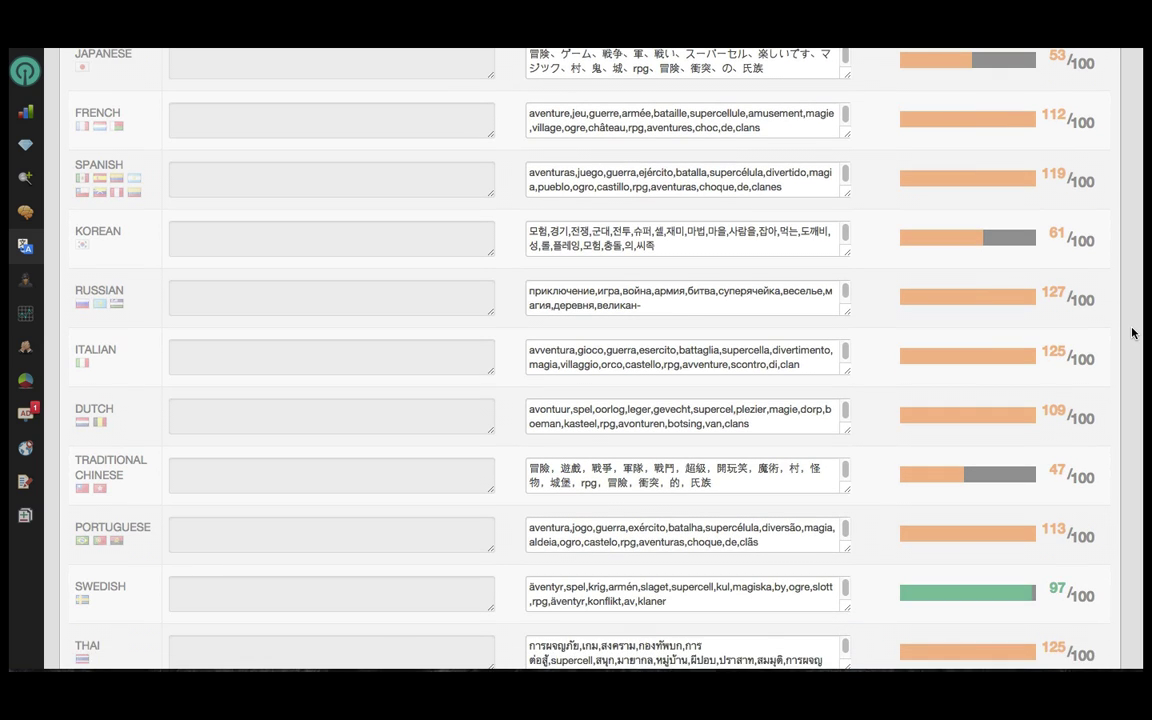
pyautogui.scroll(-3, 1133, 332)
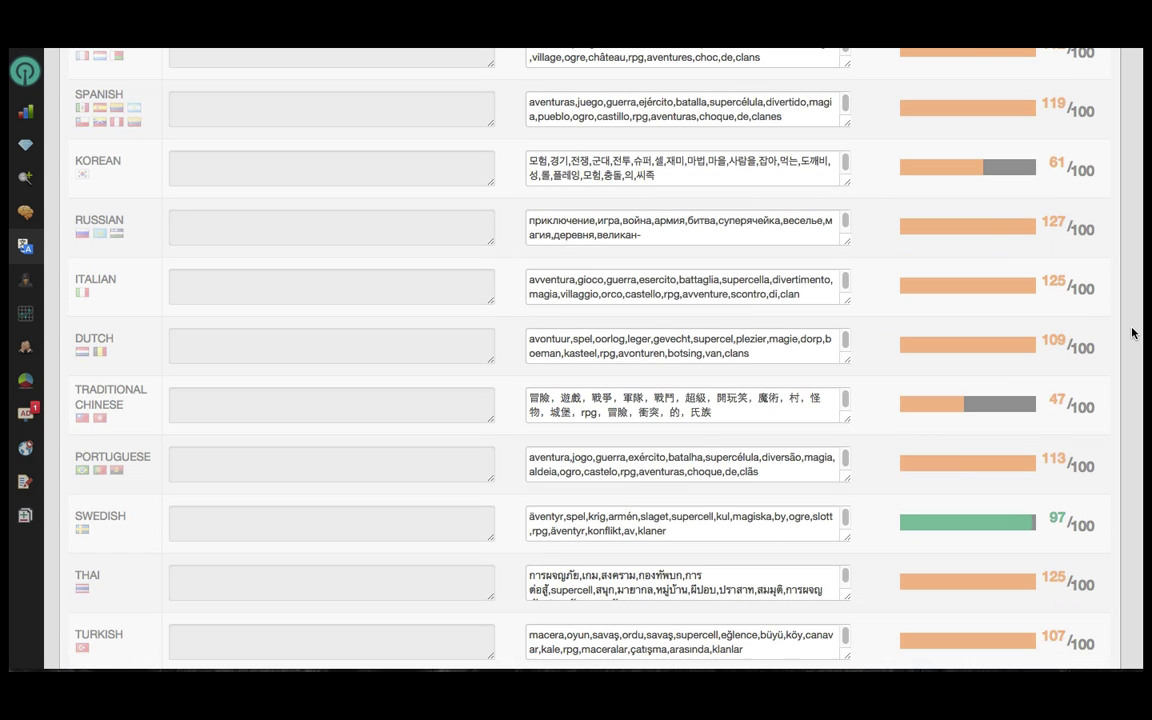
pyautogui.scroll(-3, 1133, 332)
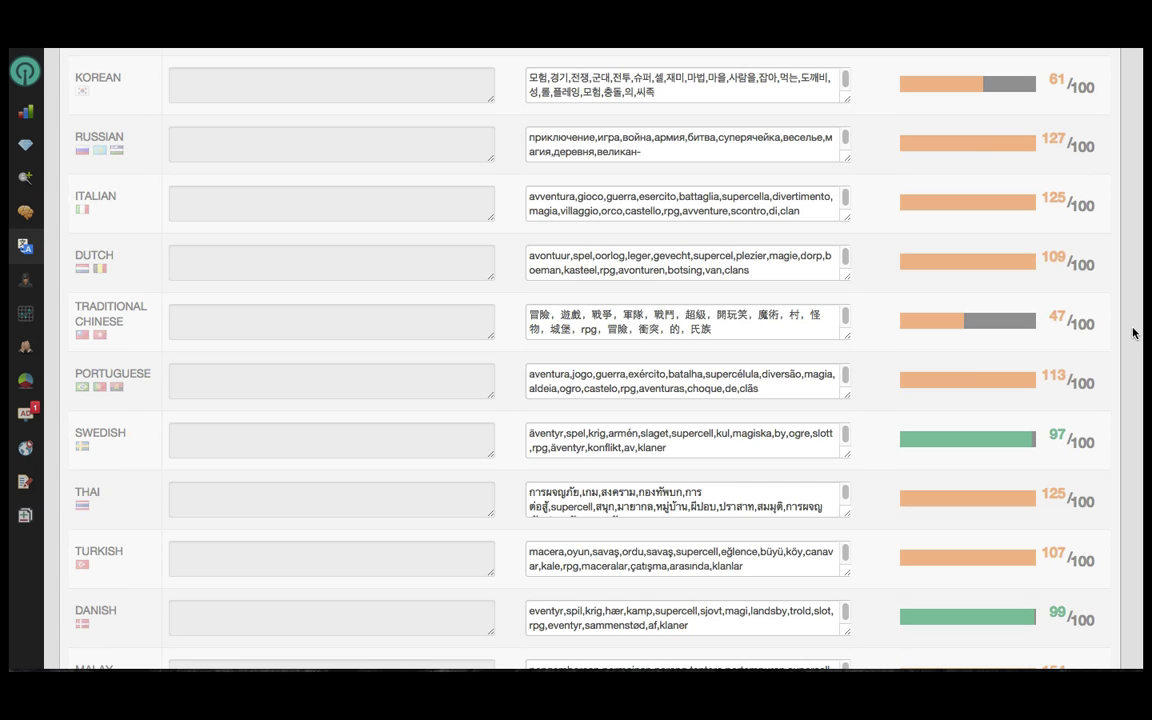
pyautogui.scroll(12, 1133, 332)
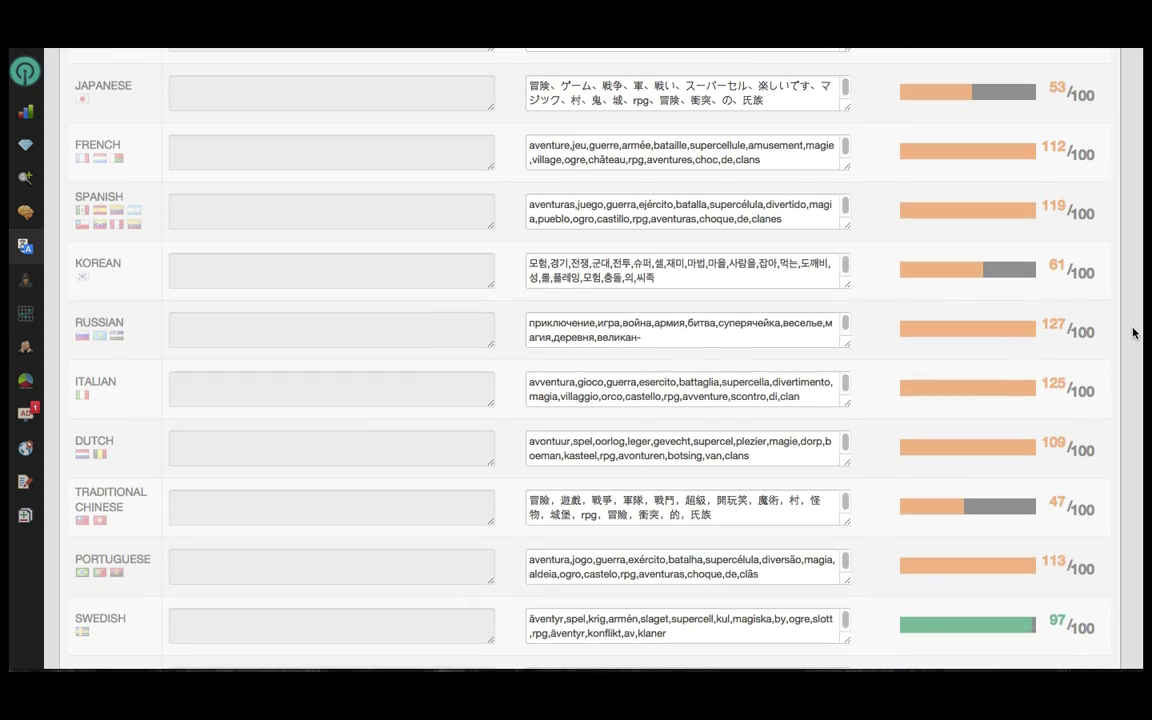
pyautogui.scroll(8, 1133, 332)
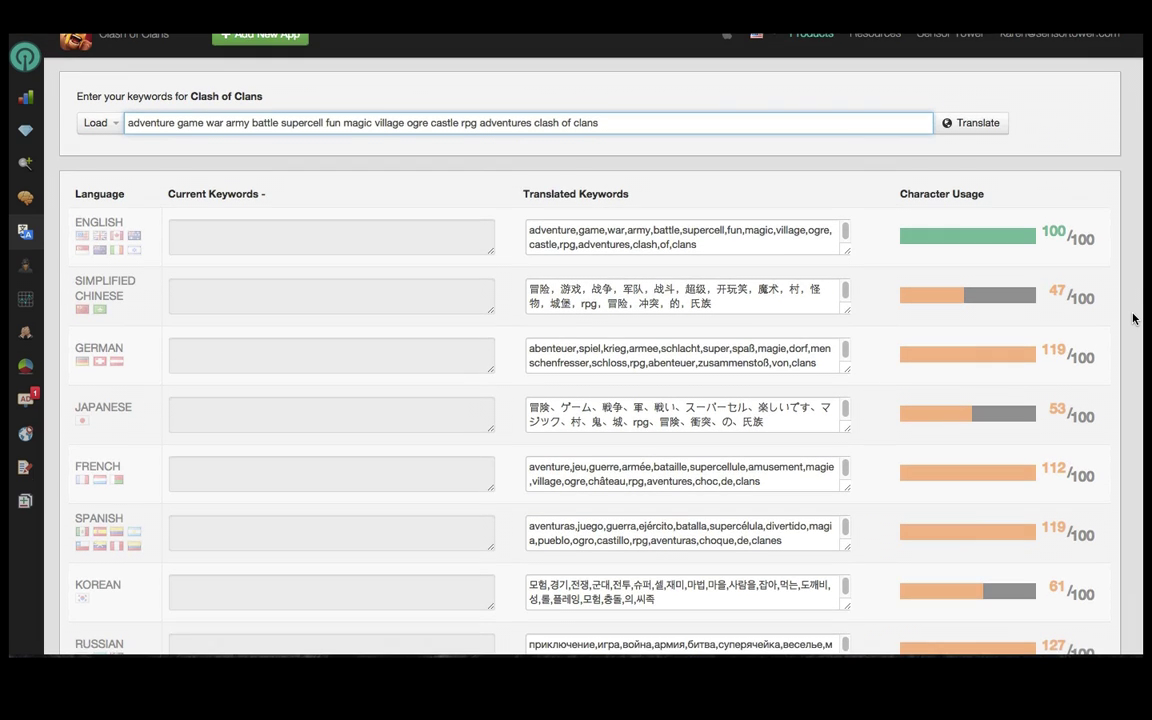